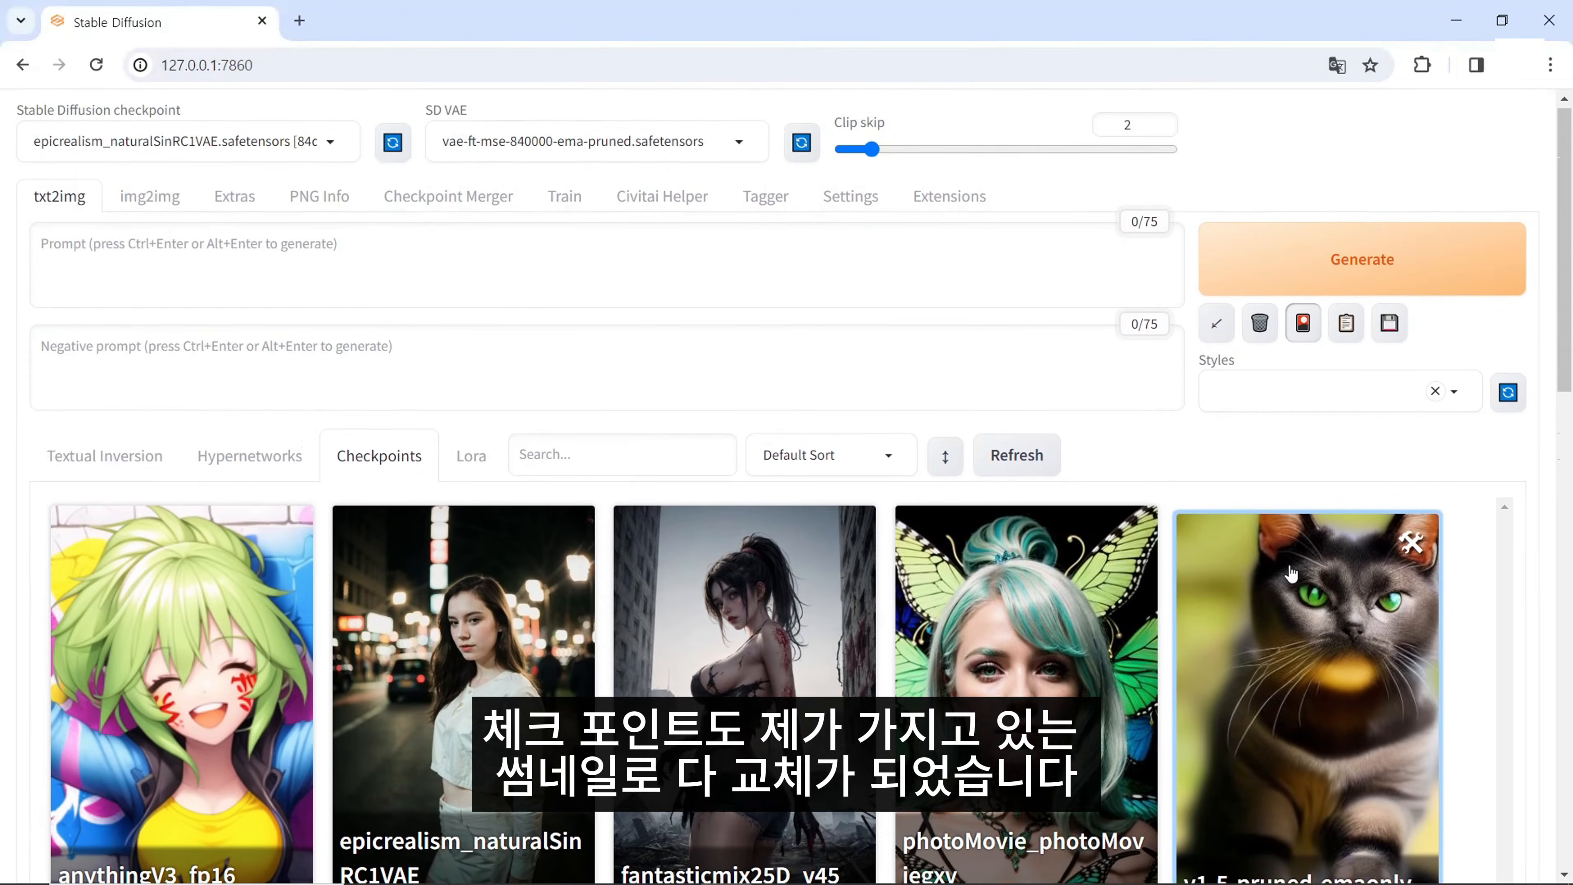
Review the preview cards of the checkpoints, Lora and textual inversion models in txt2img.
scroll(1269, 651, down, 2)
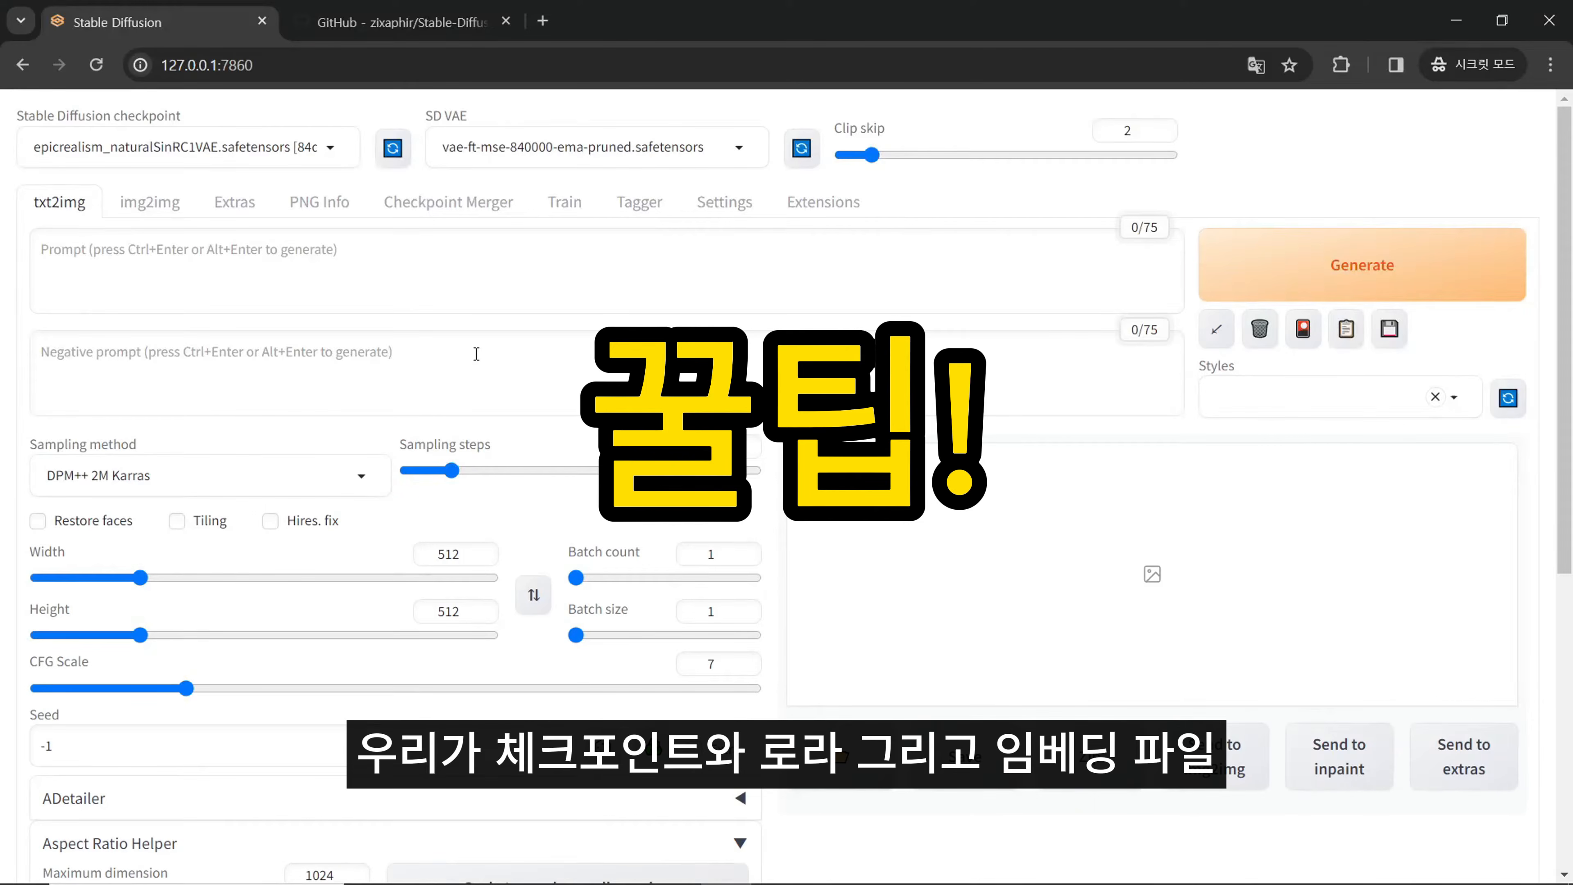
click(1303, 328)
click(395, 476)
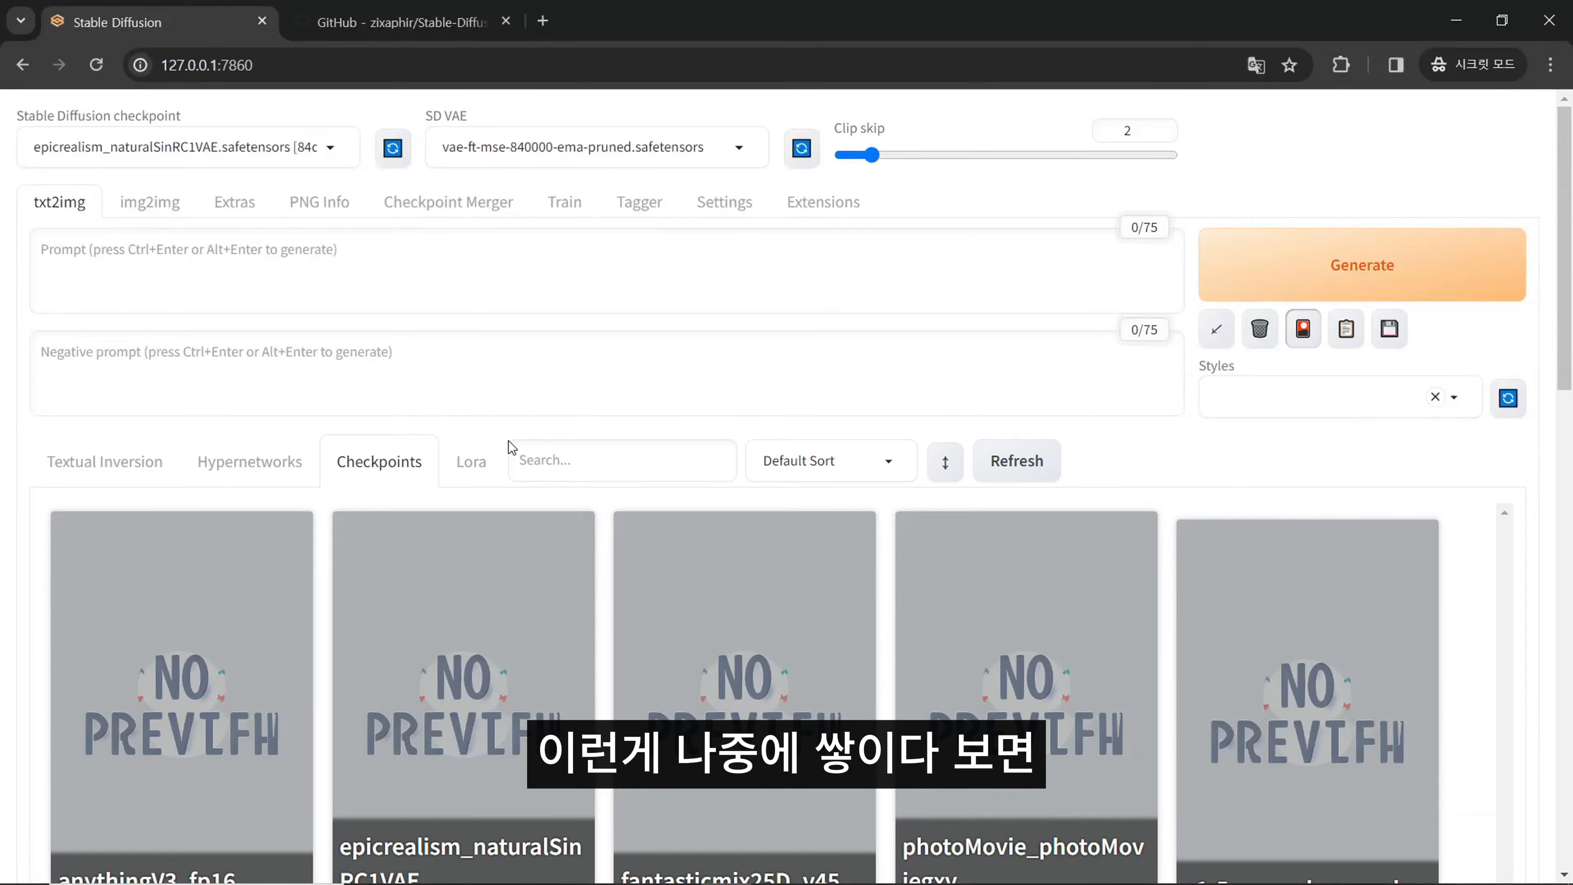
scroll(514, 434, down, 5)
click(469, 168)
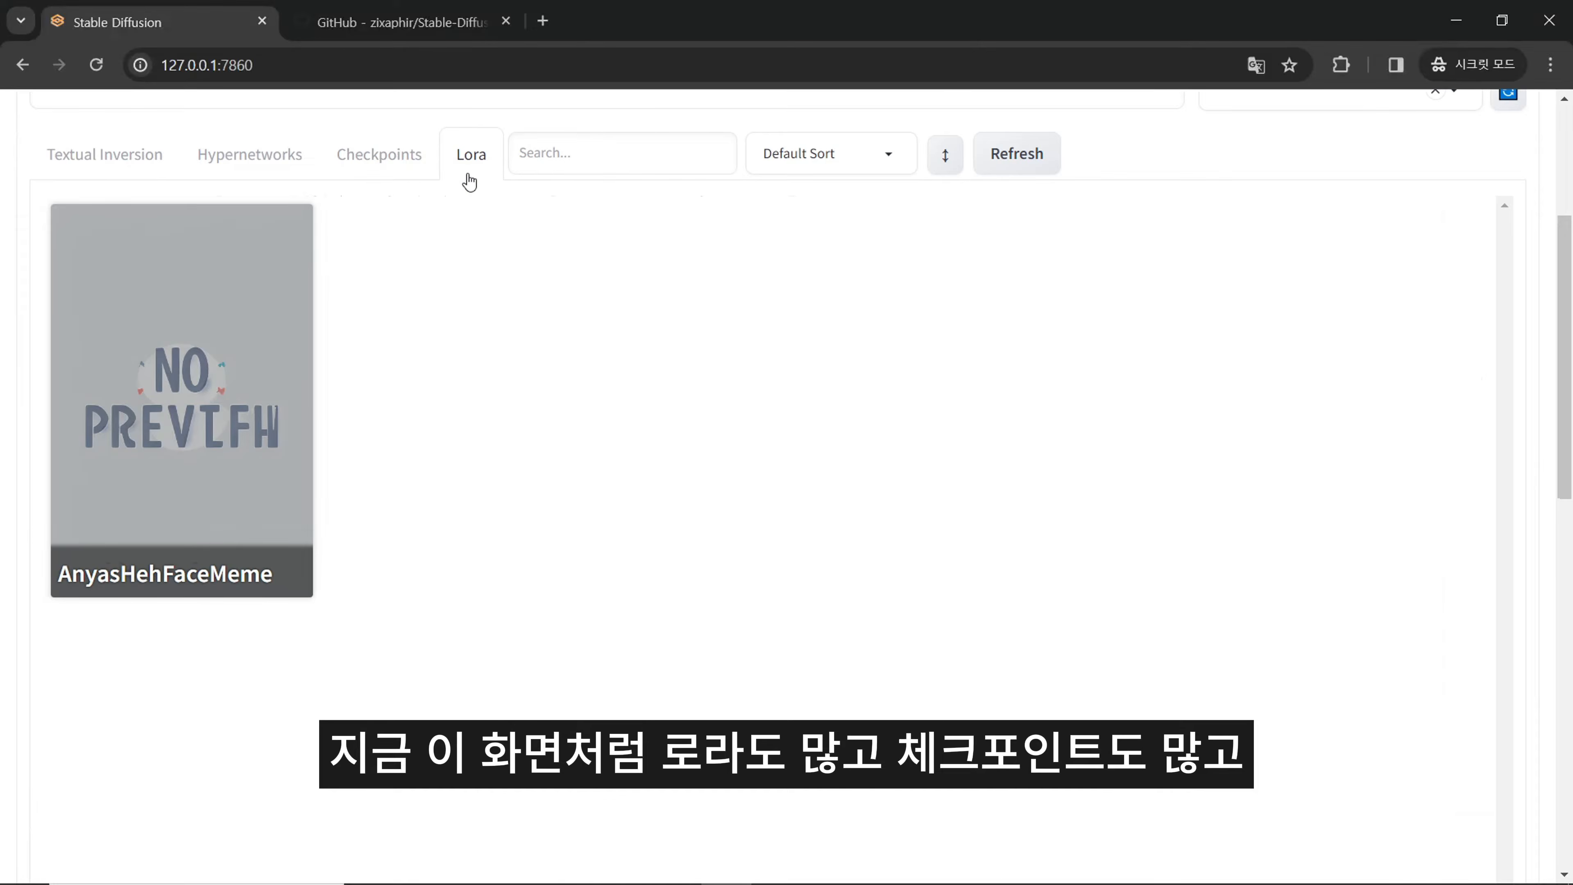
click(413, 158)
click(115, 168)
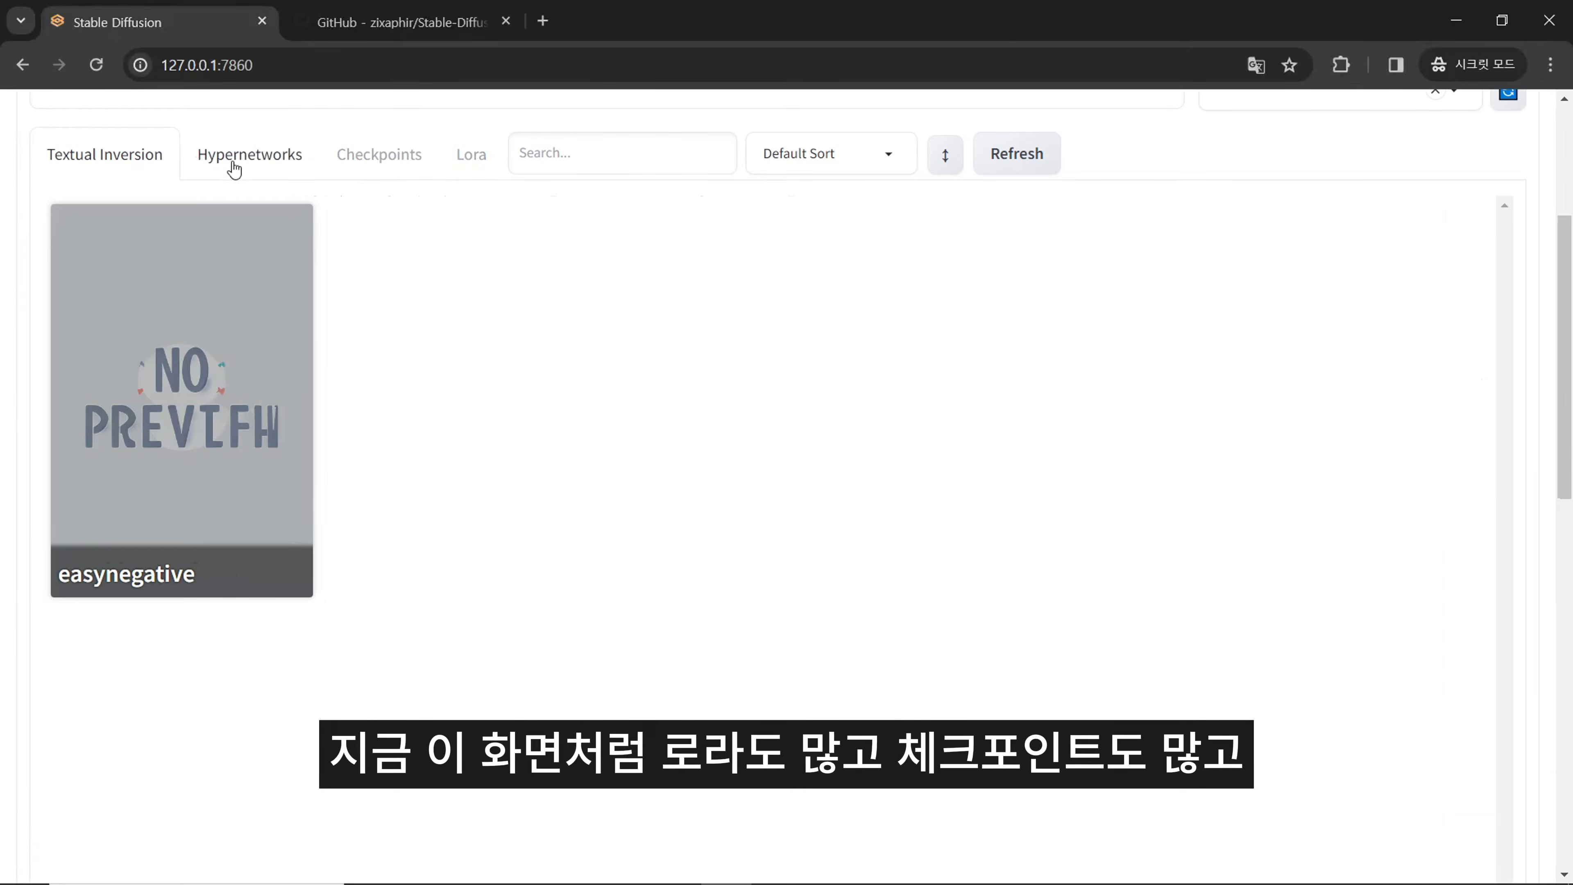
click(422, 162)
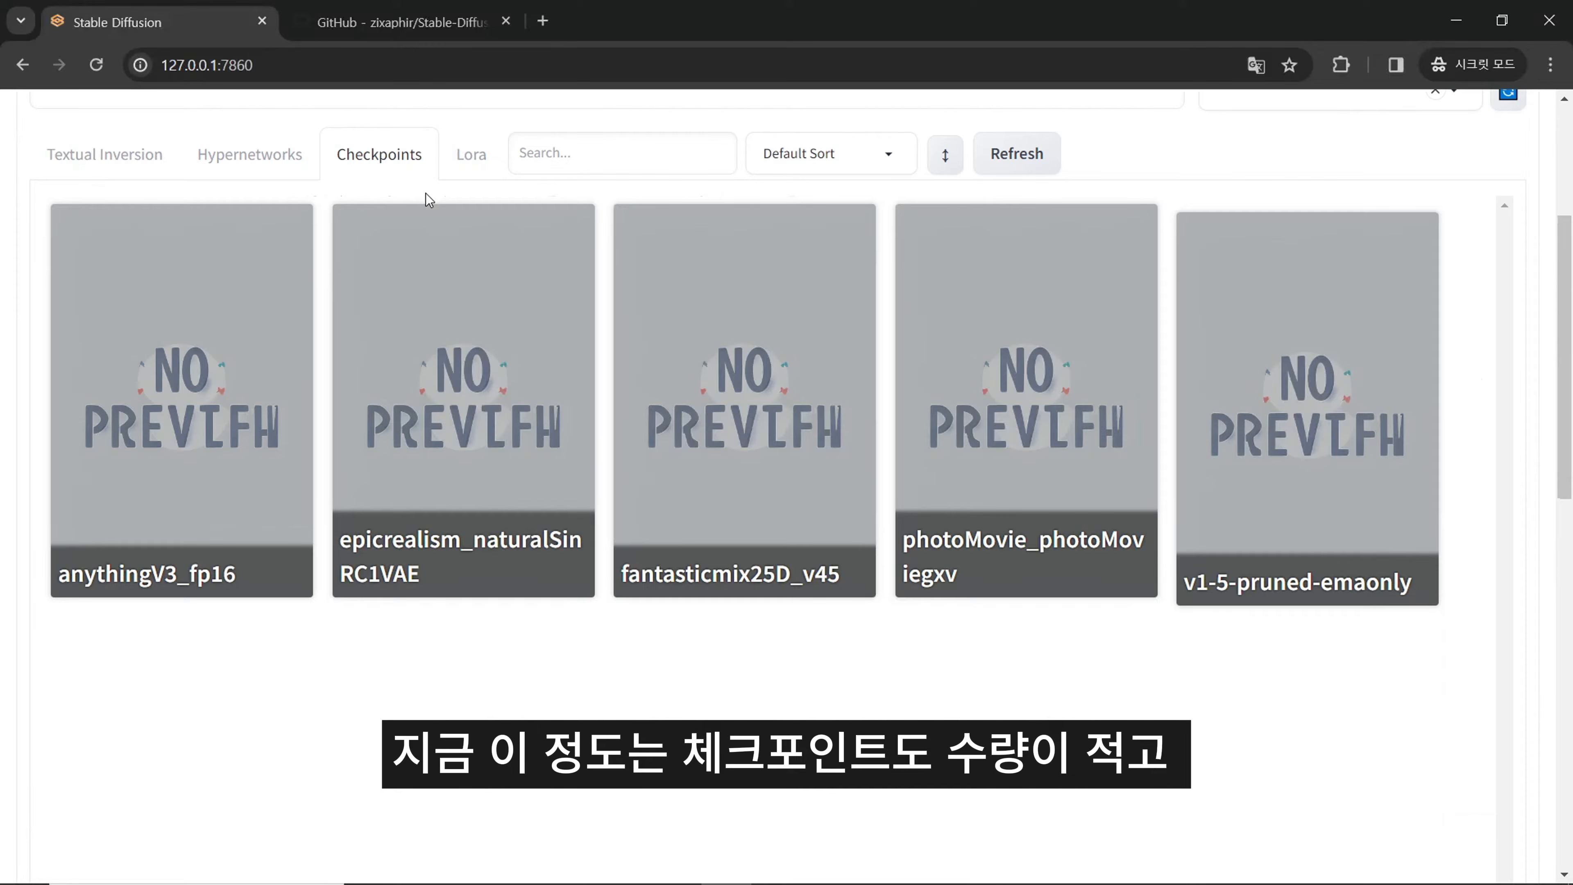
click(467, 161)
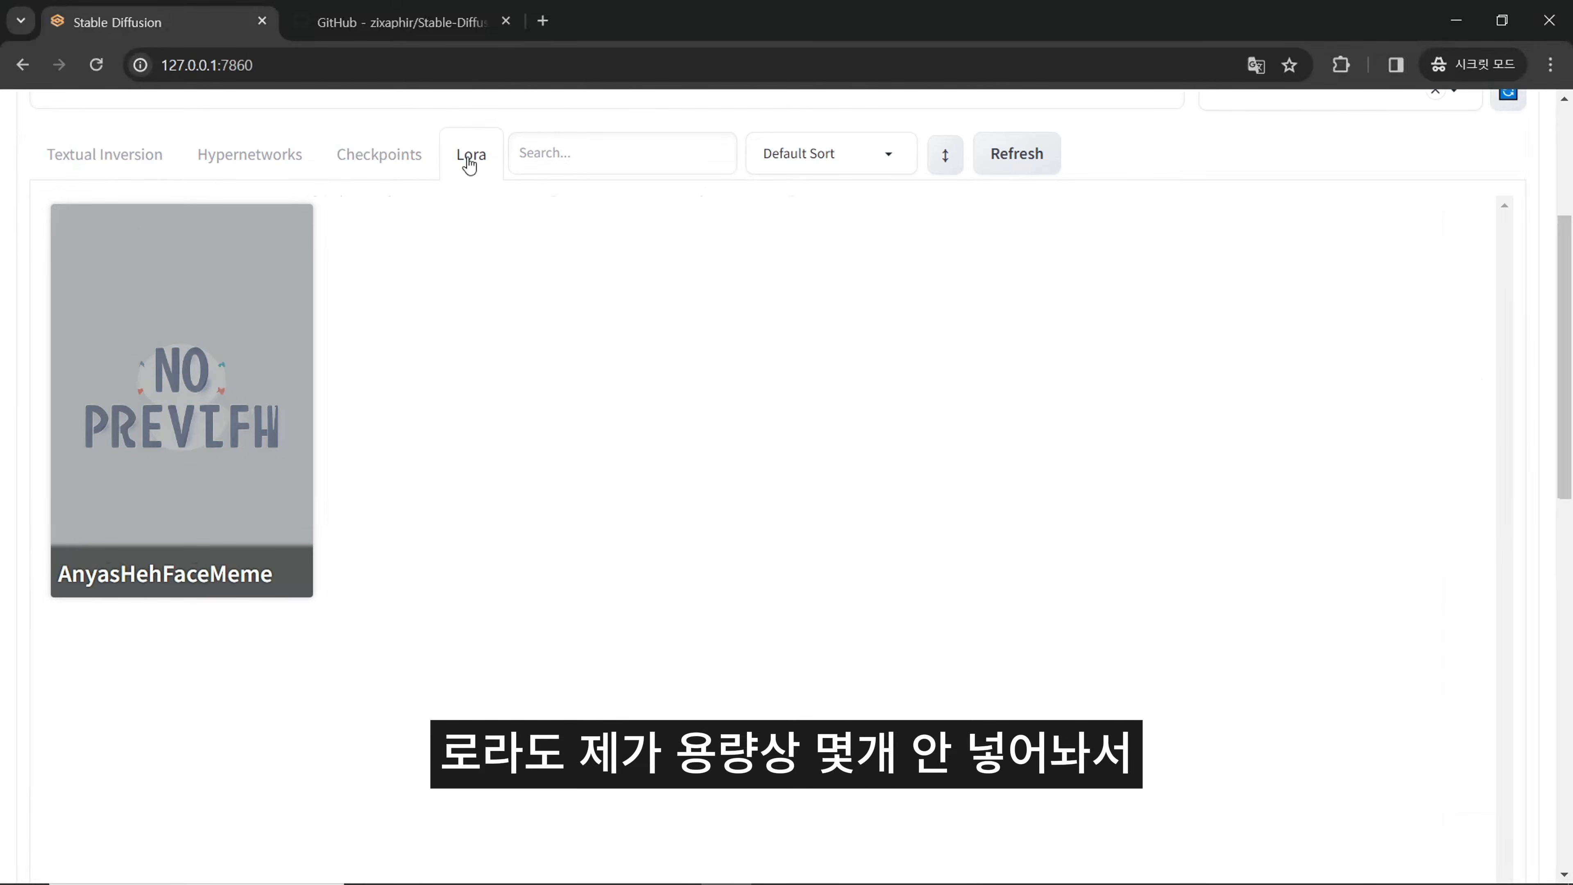
click(425, 174)
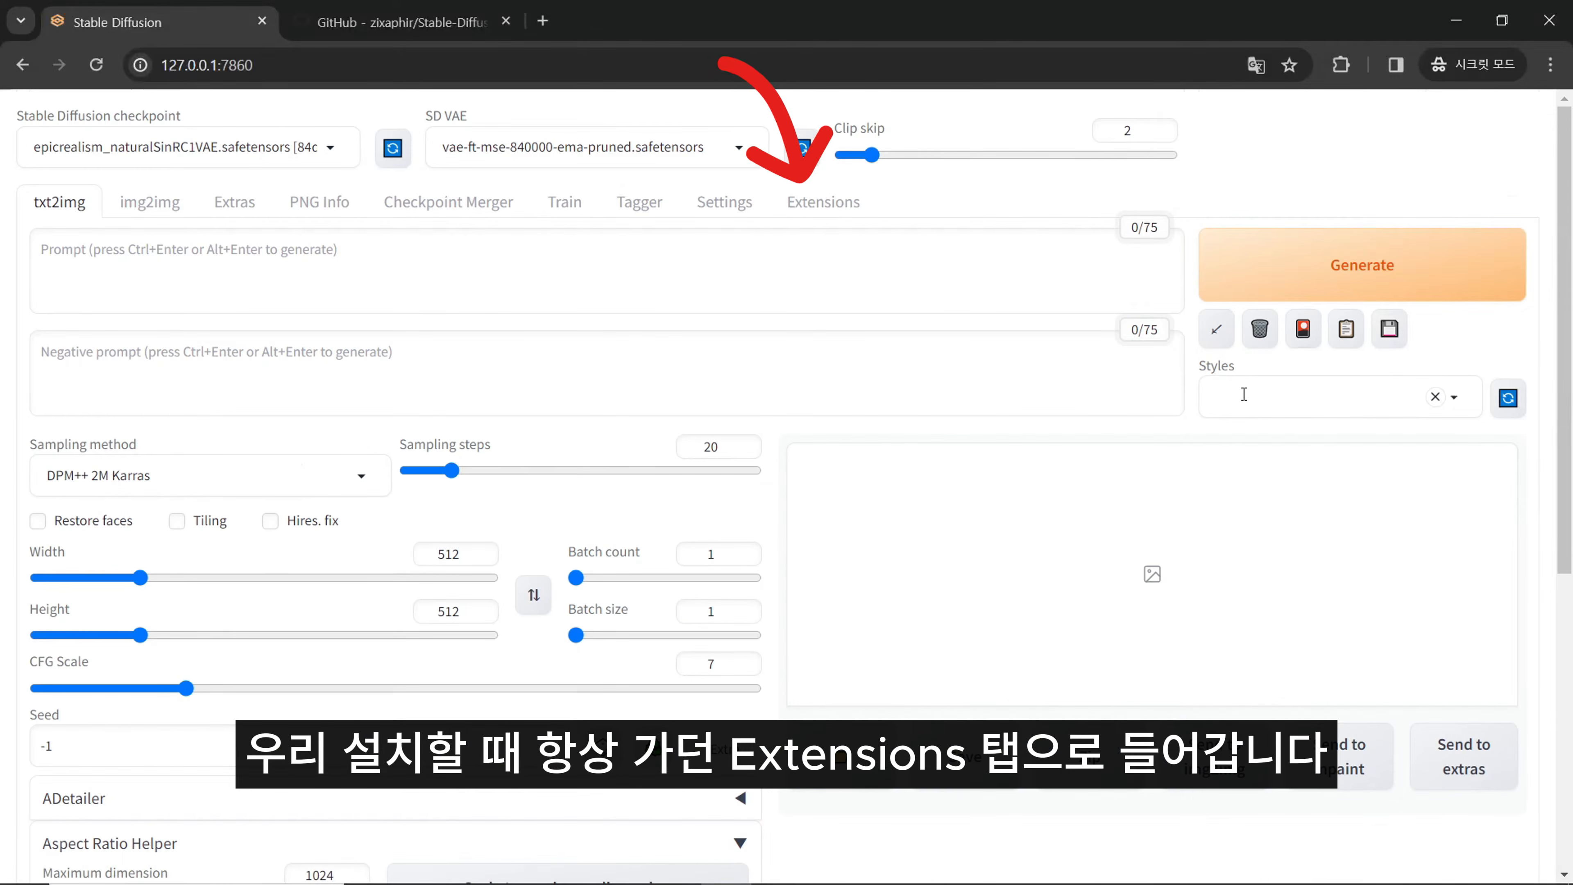
Load the list of available extensions from the default extension index and look through it.
click(852, 202)
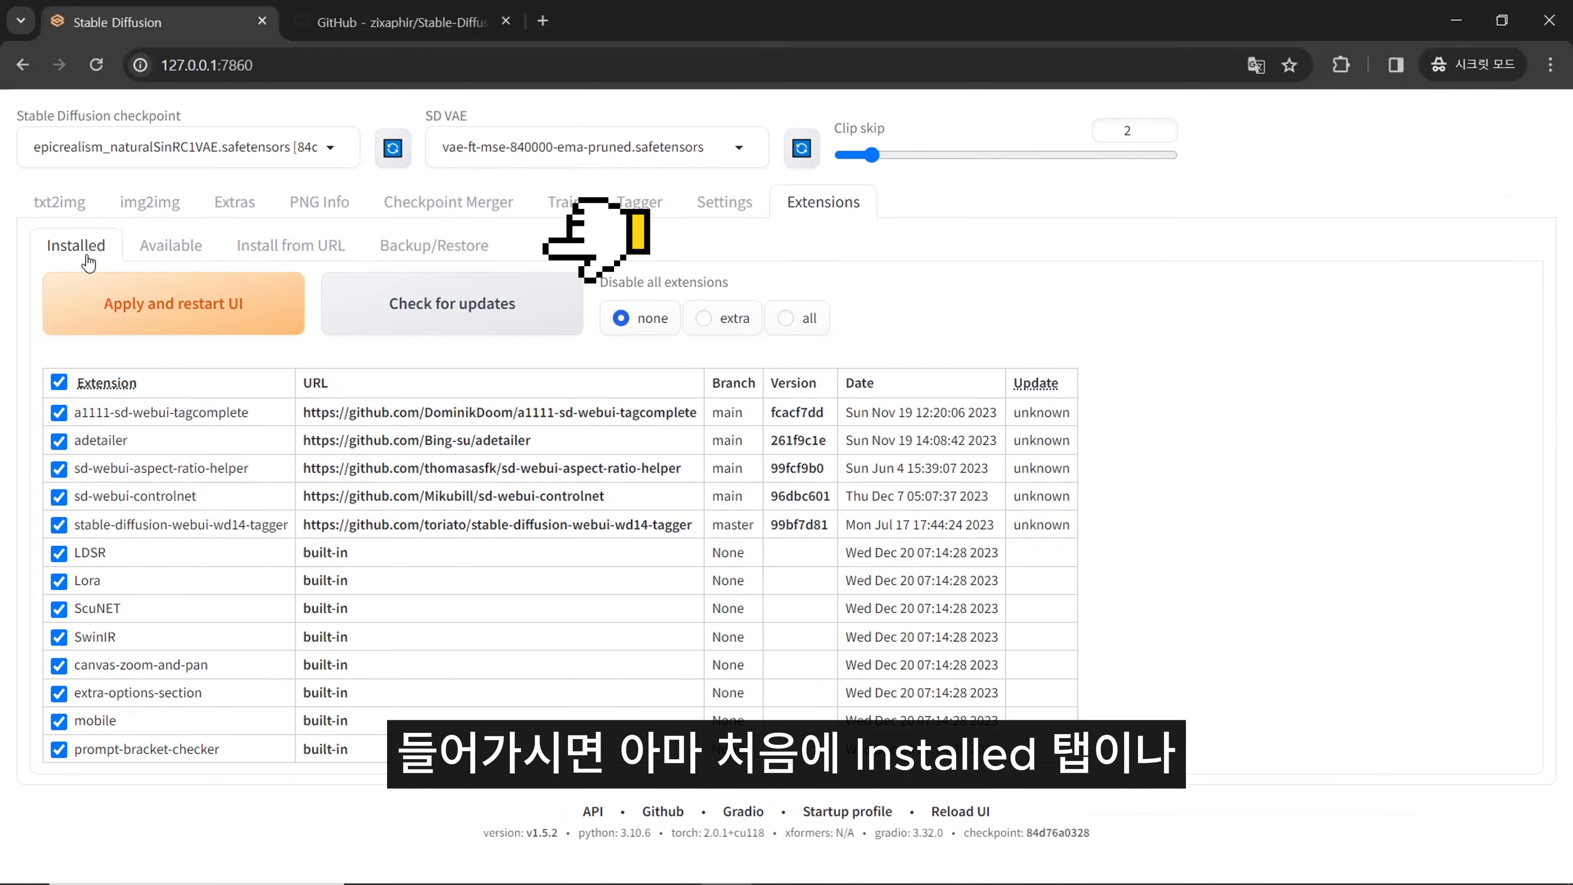
click(313, 261)
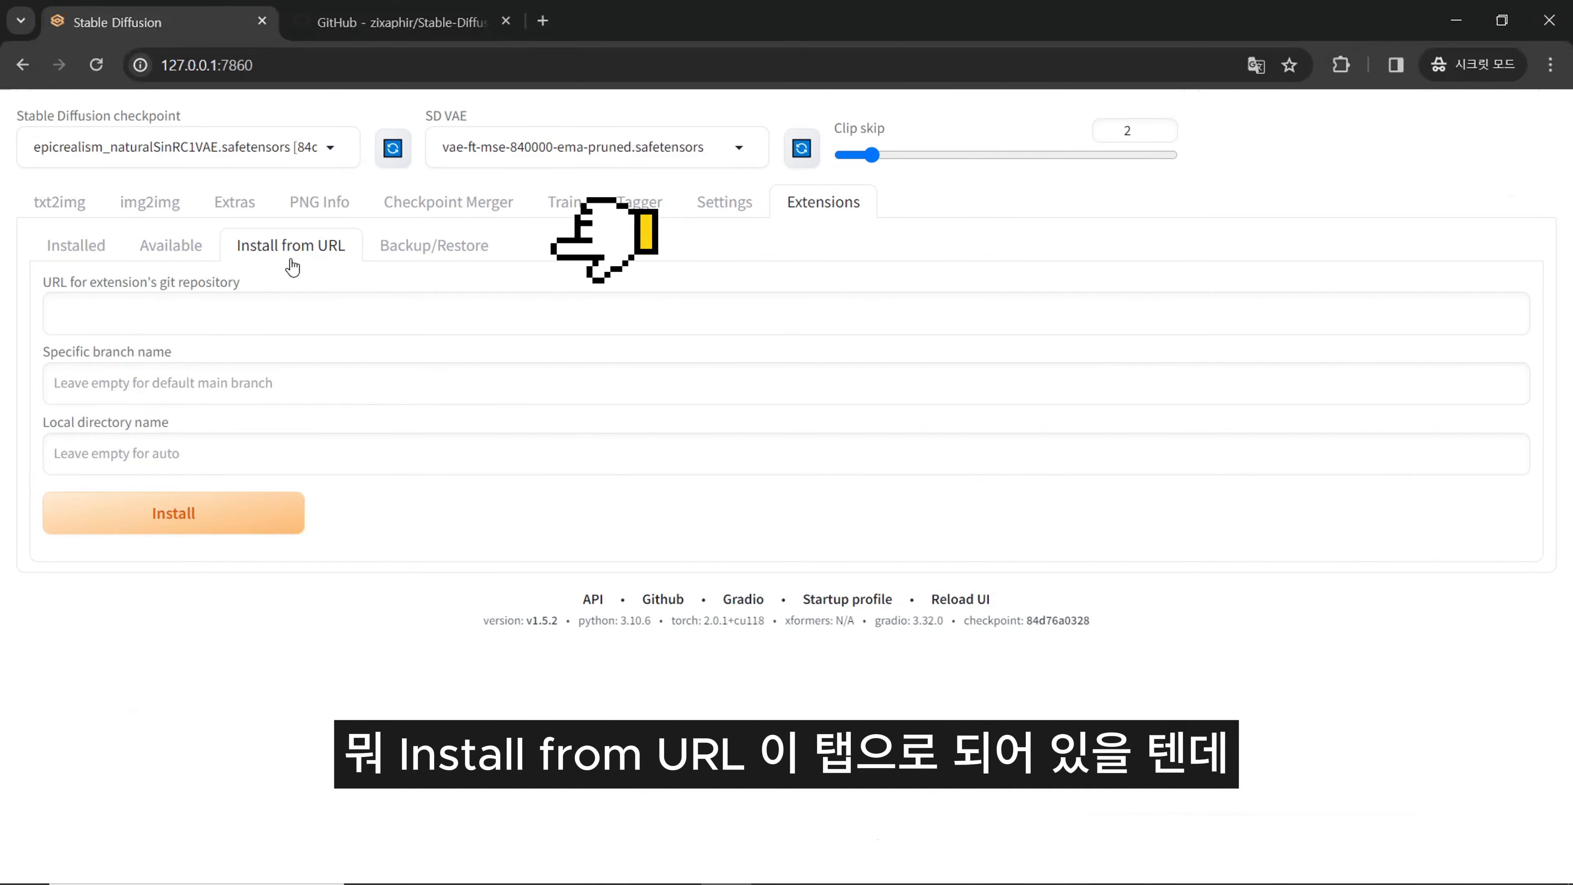
click(175, 255)
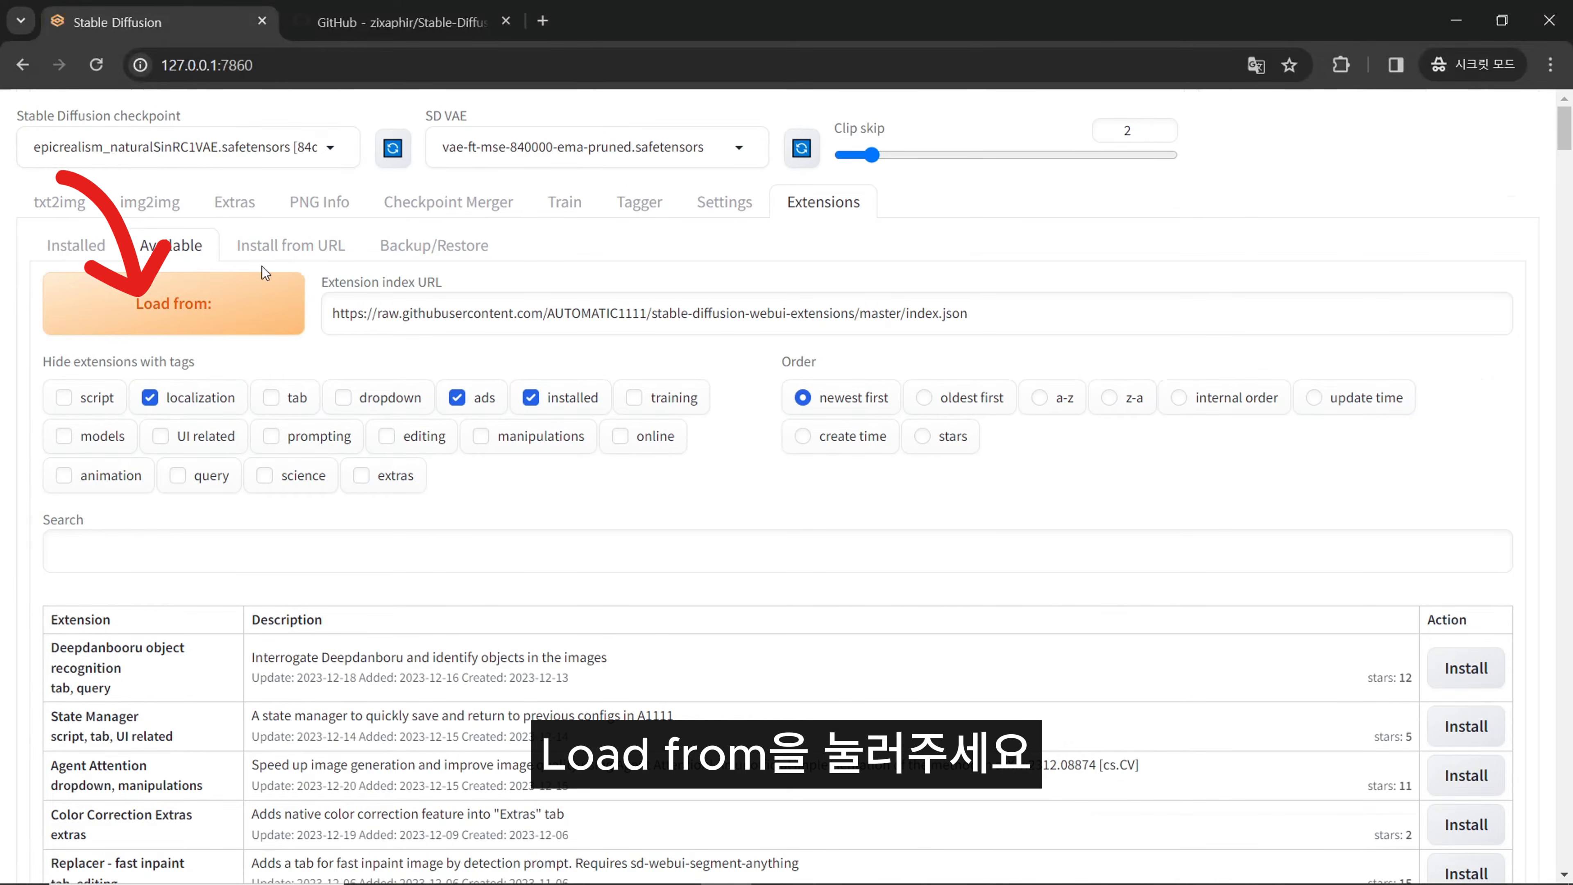
click(205, 327)
scroll(545, 545, down, 20)
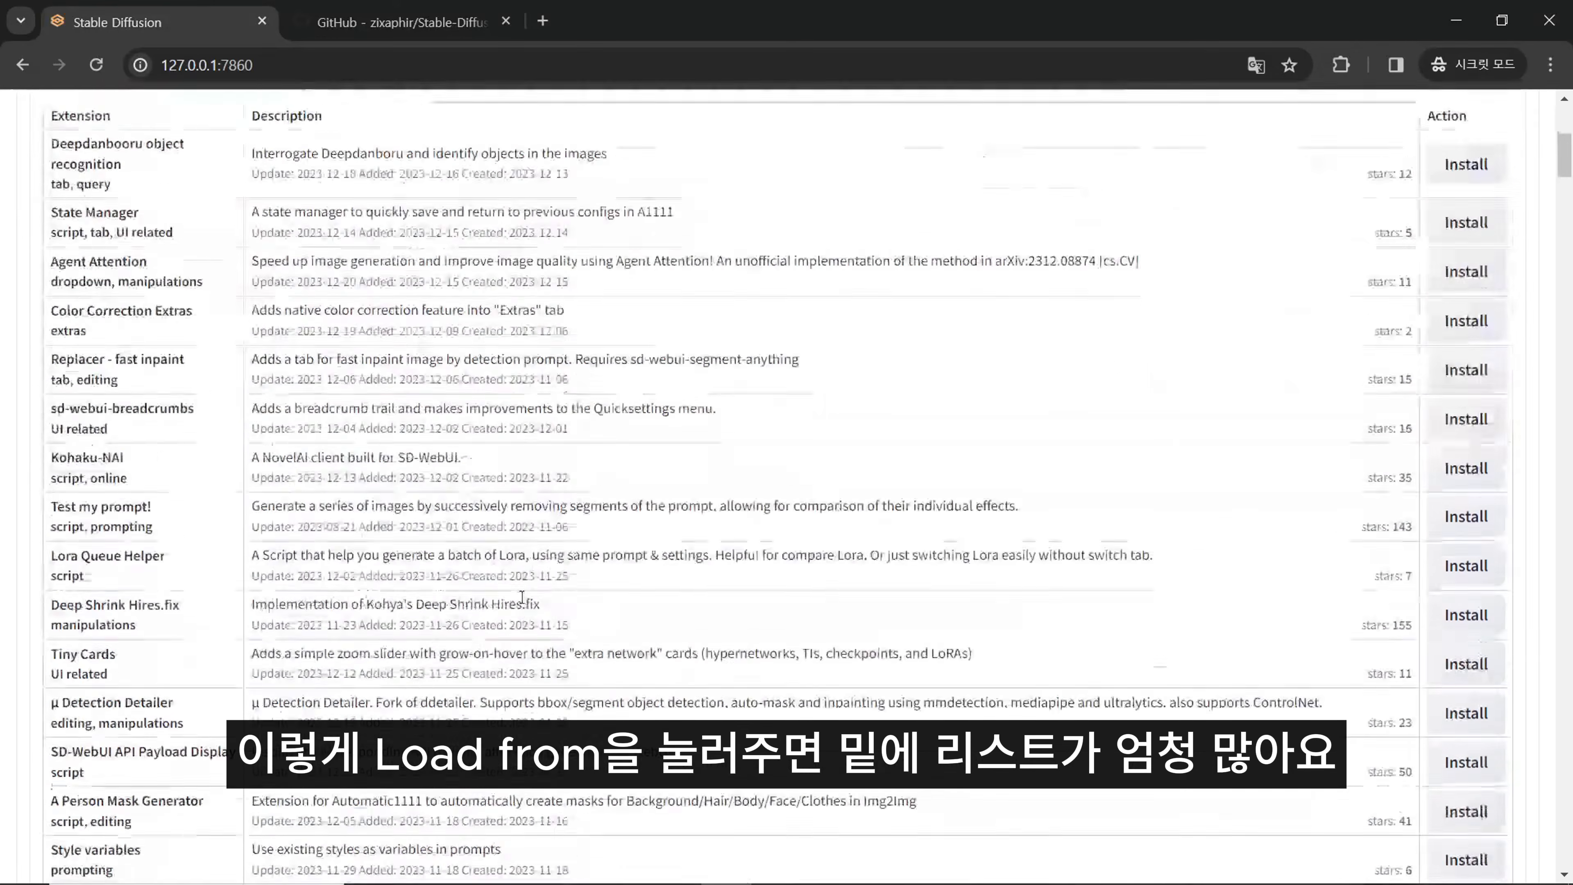
scroll(554, 538, down, 7)
drag(1567, 302, 1571, 868)
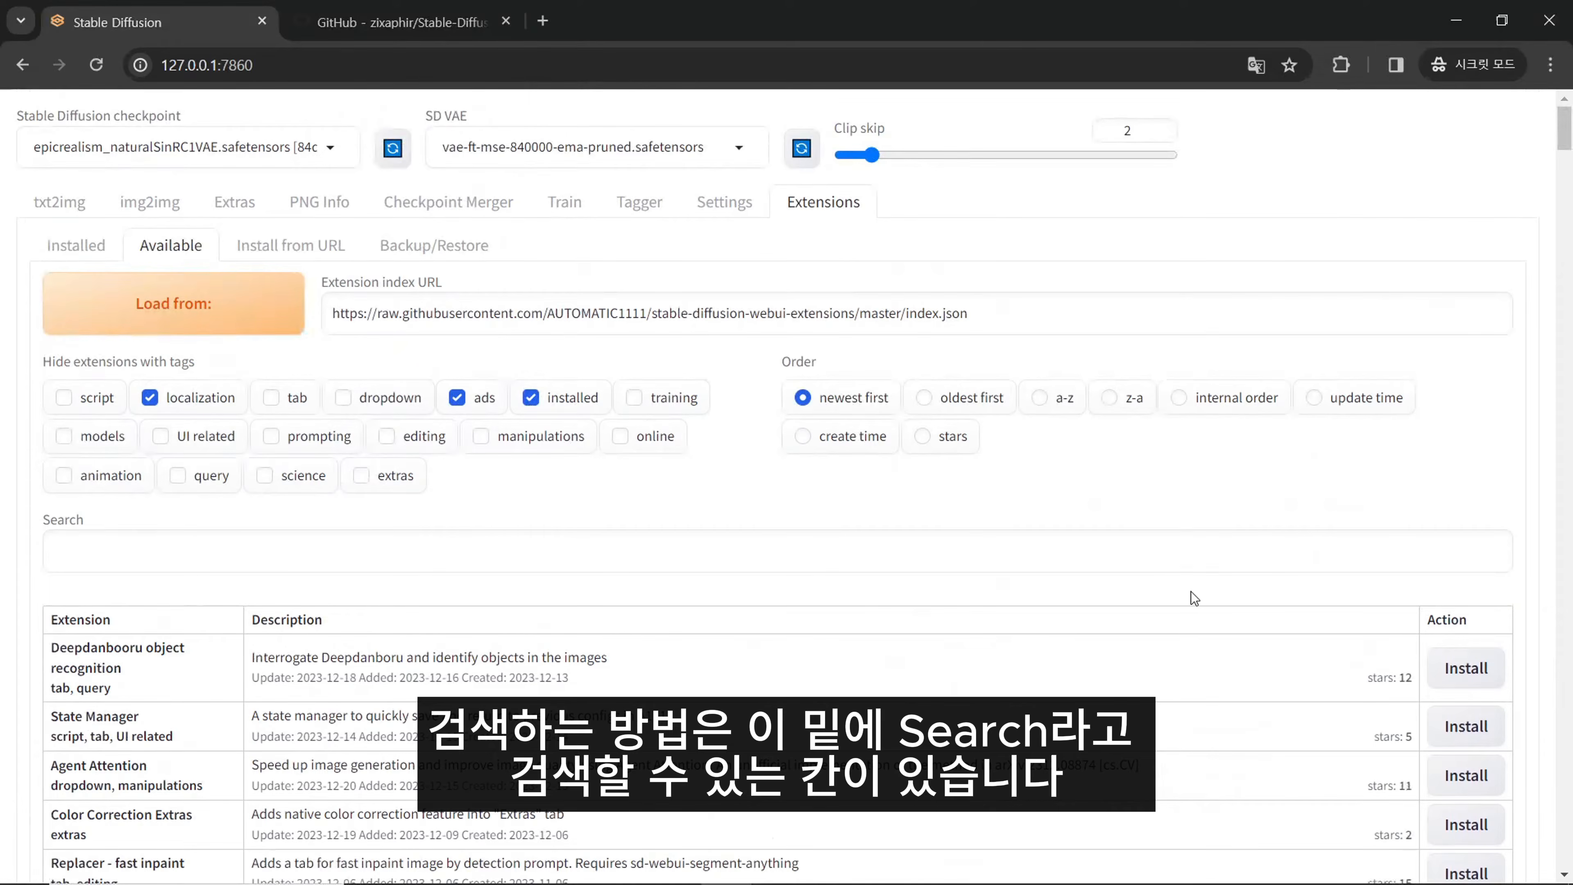
Search the available extensions for "civitai help" and install Stable Diffusion Webui Civitai Helper.
scroll(1192, 549, down, 2)
double_click(62, 417)
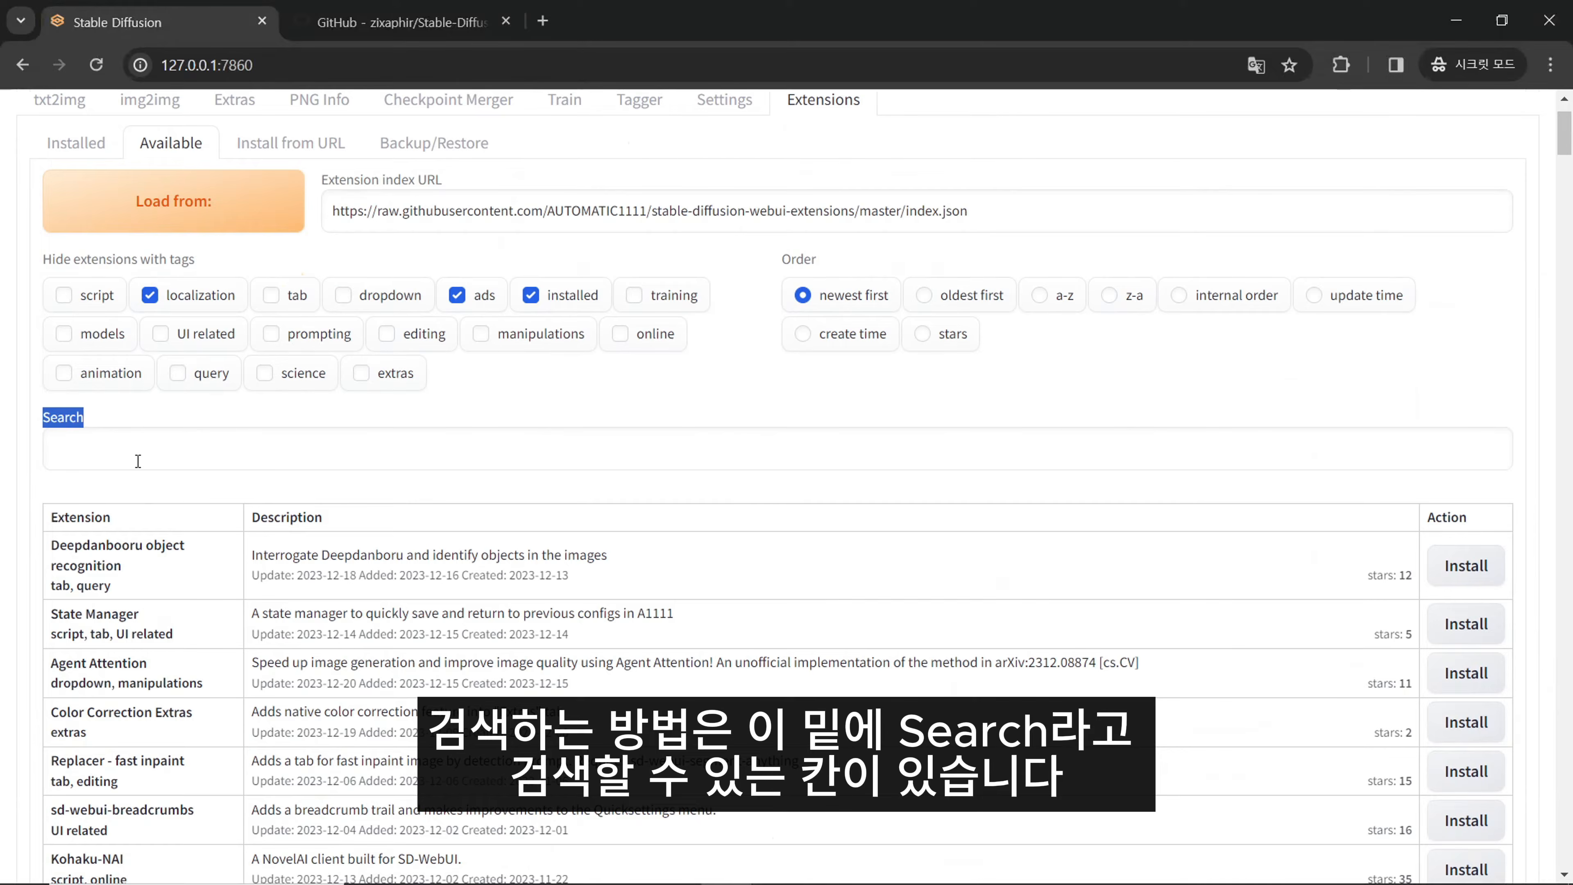
click(94, 461)
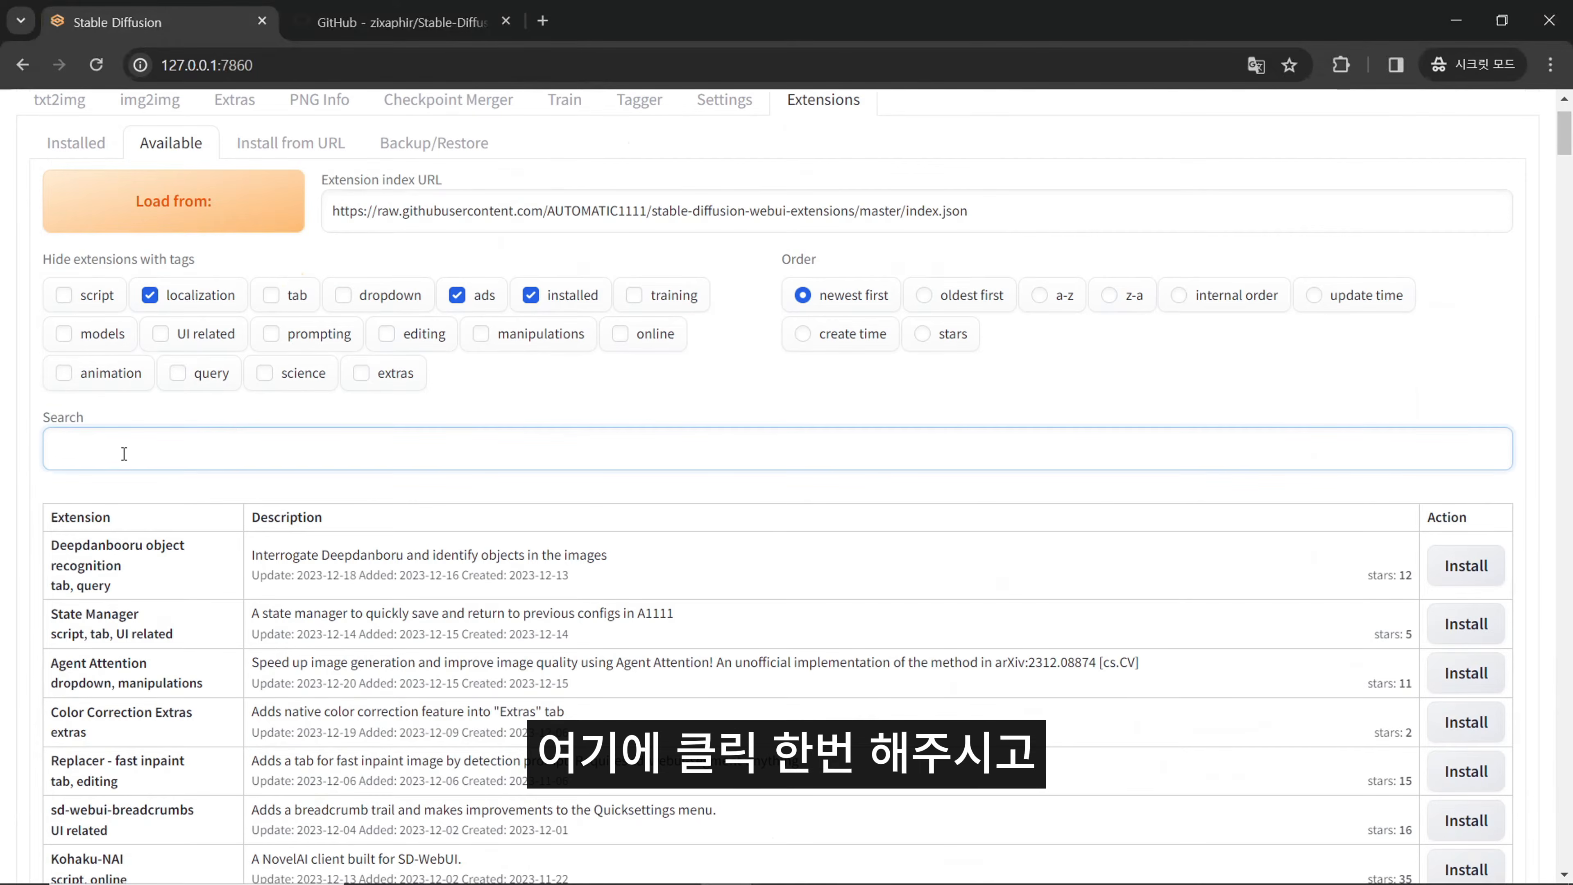
text(ci)
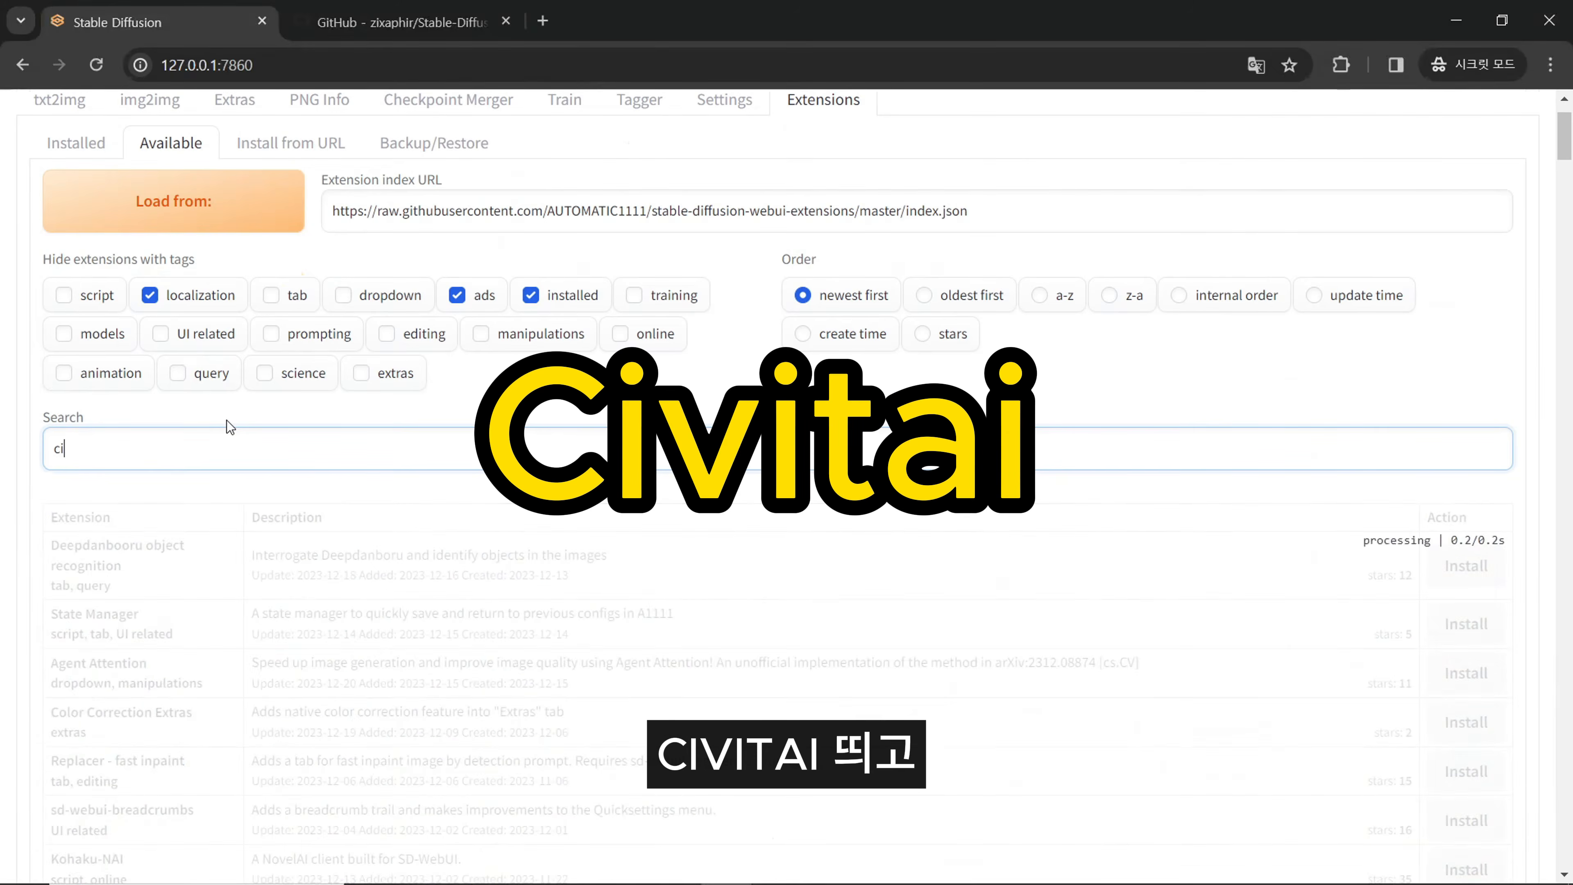
text(vita)
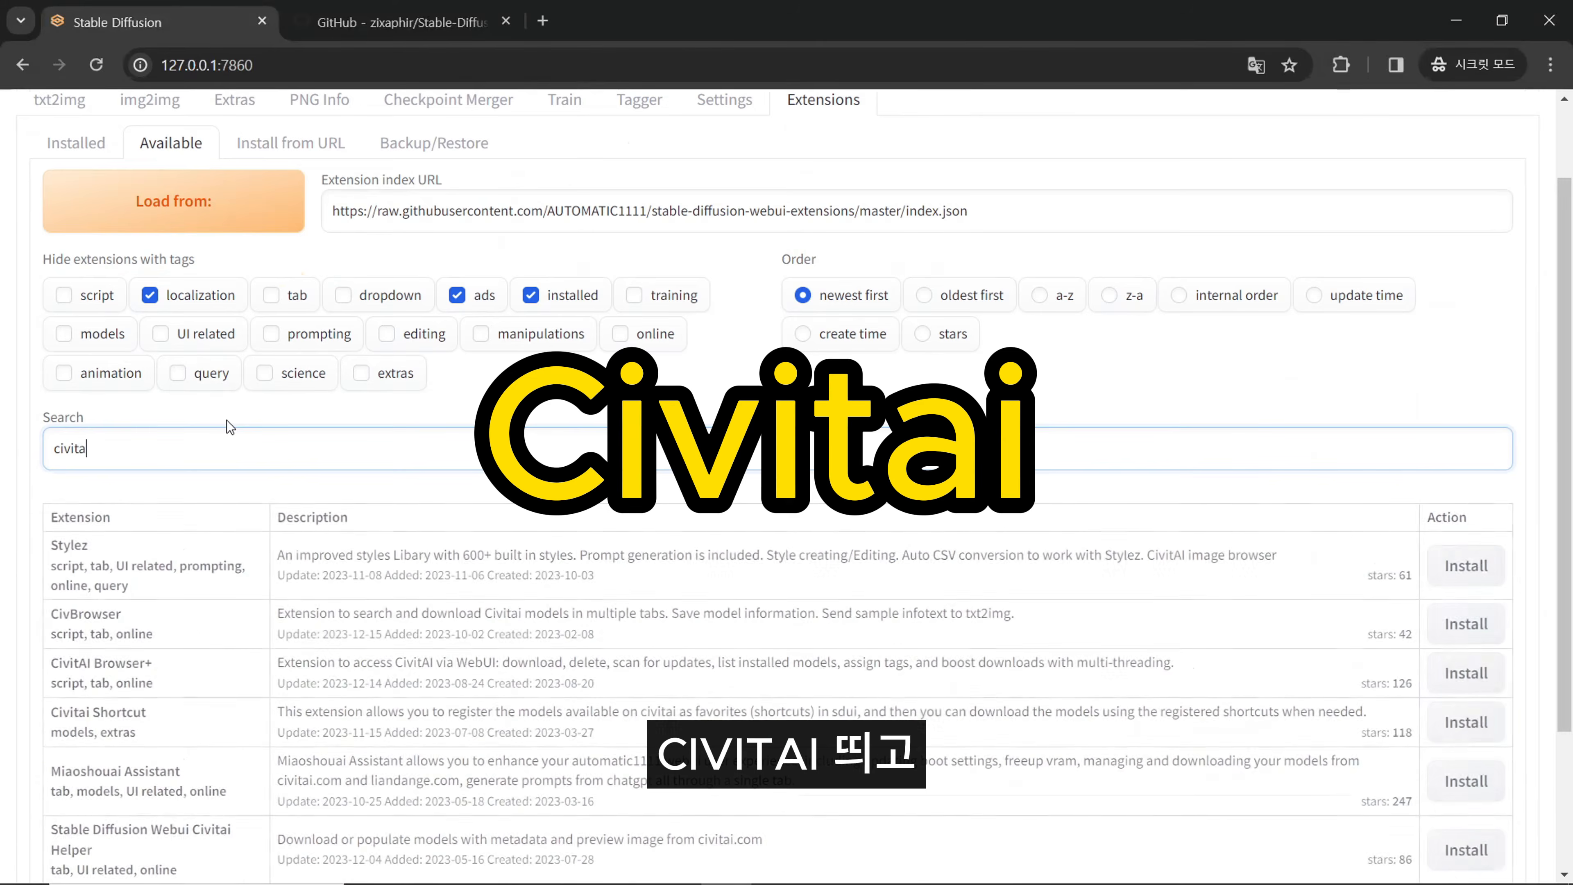
text(i help)
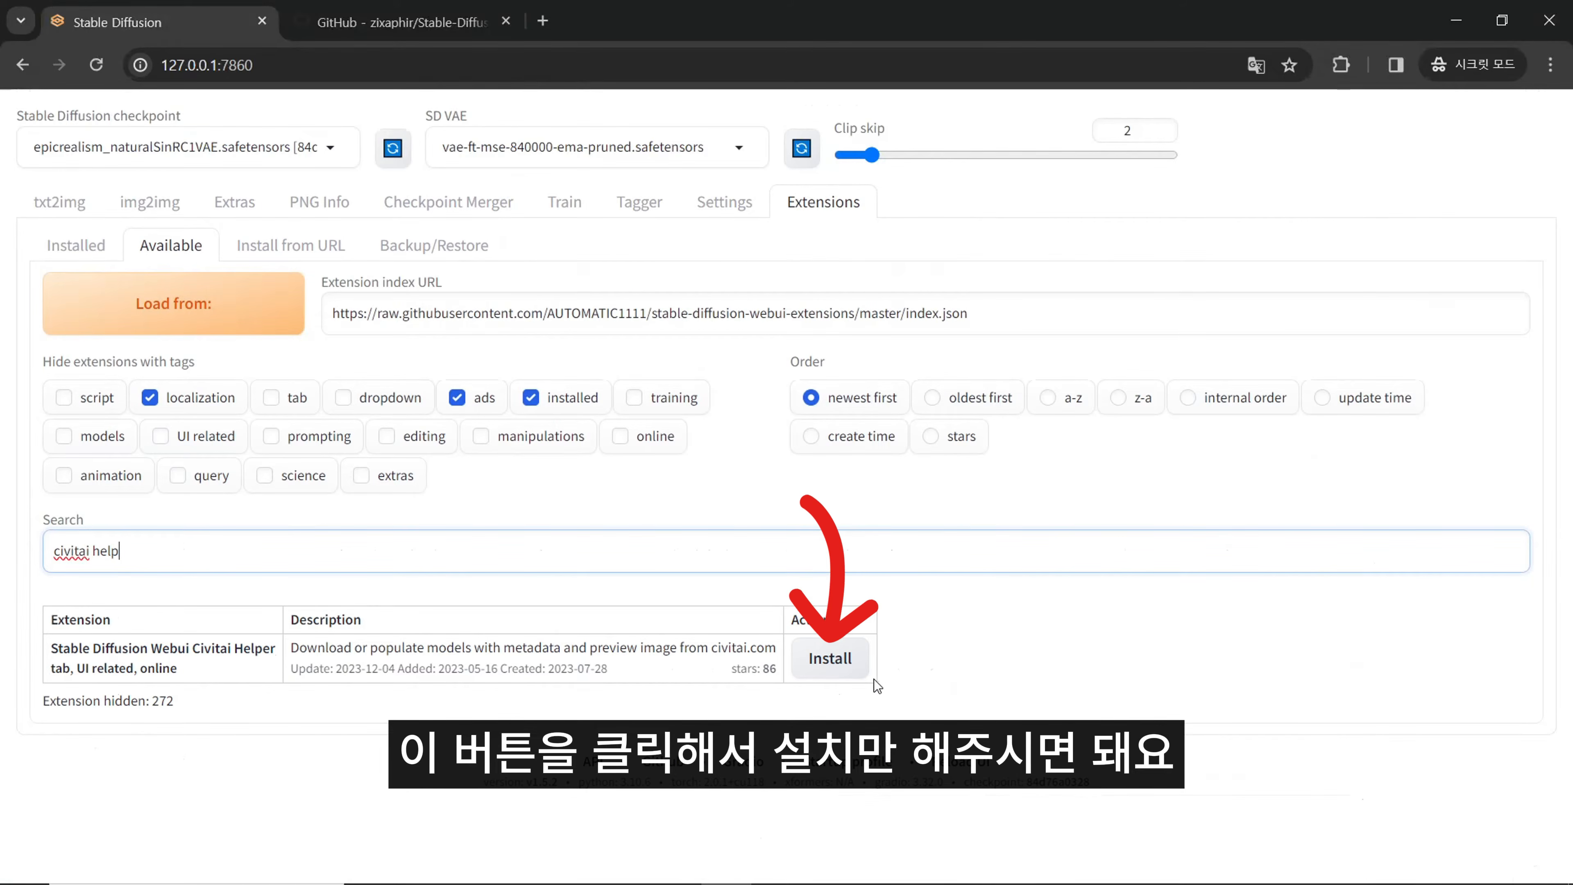
click(858, 658)
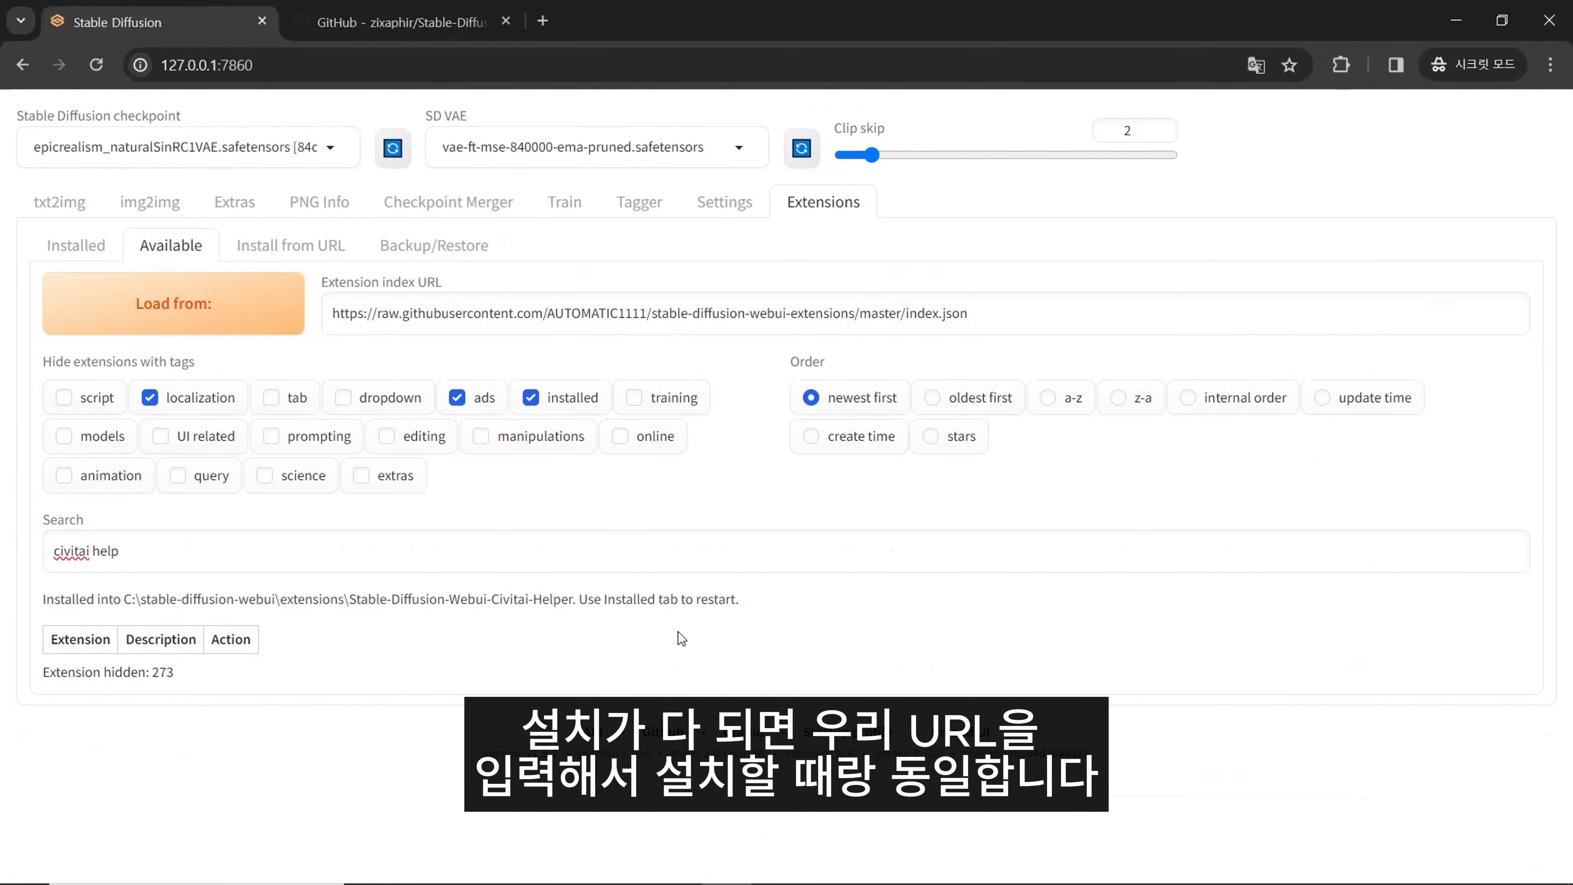
Apply the newly installed Civitai Helper extension and restart the web UI.
drag(45, 598, 742, 595)
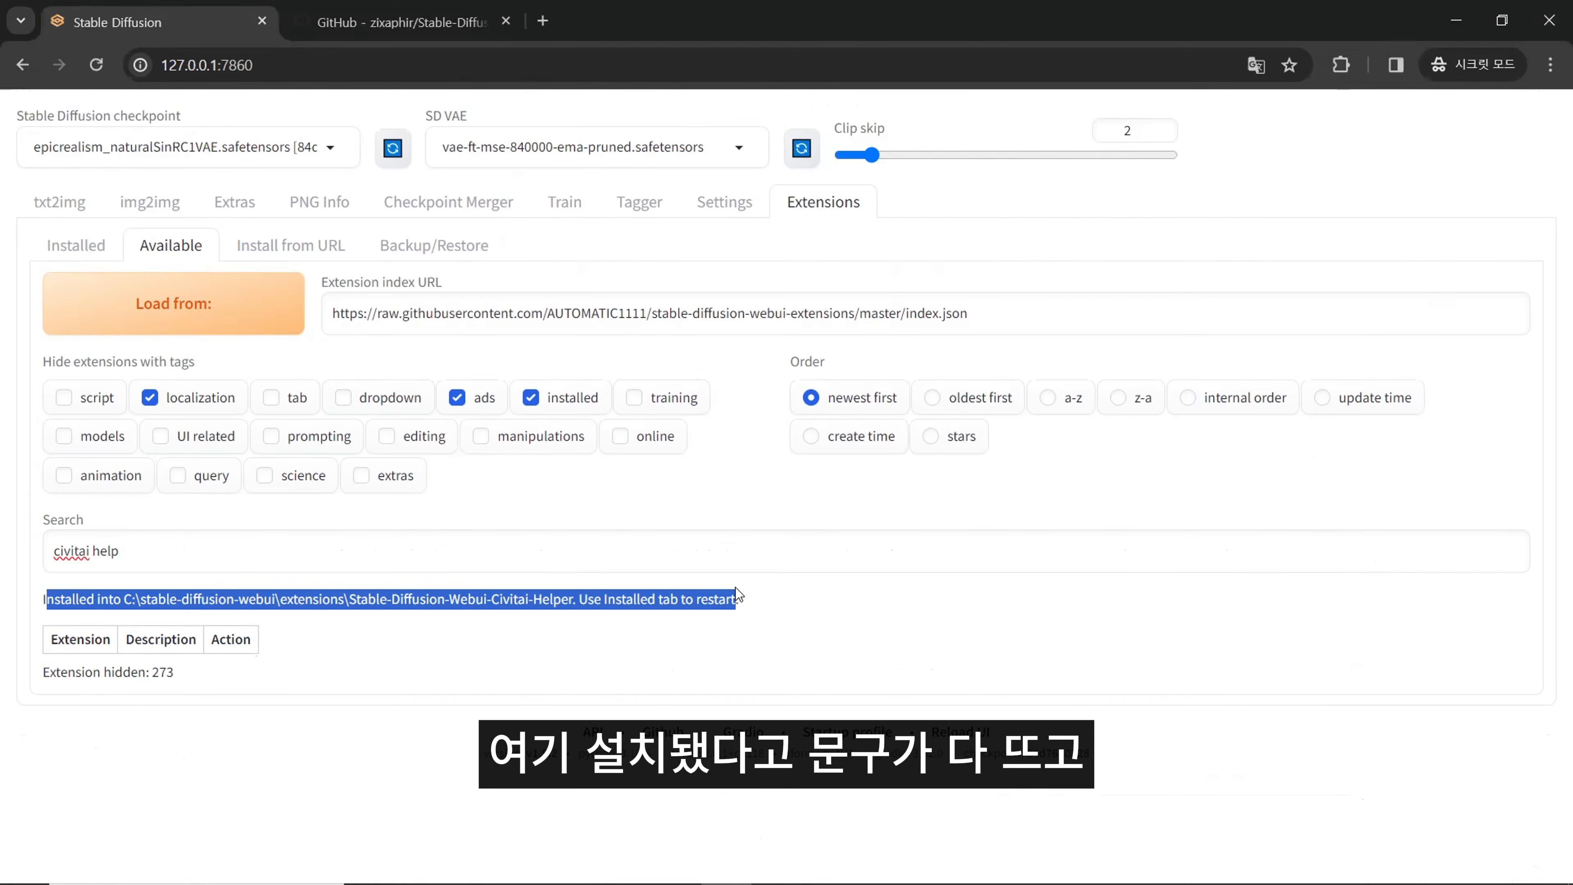
click(72, 246)
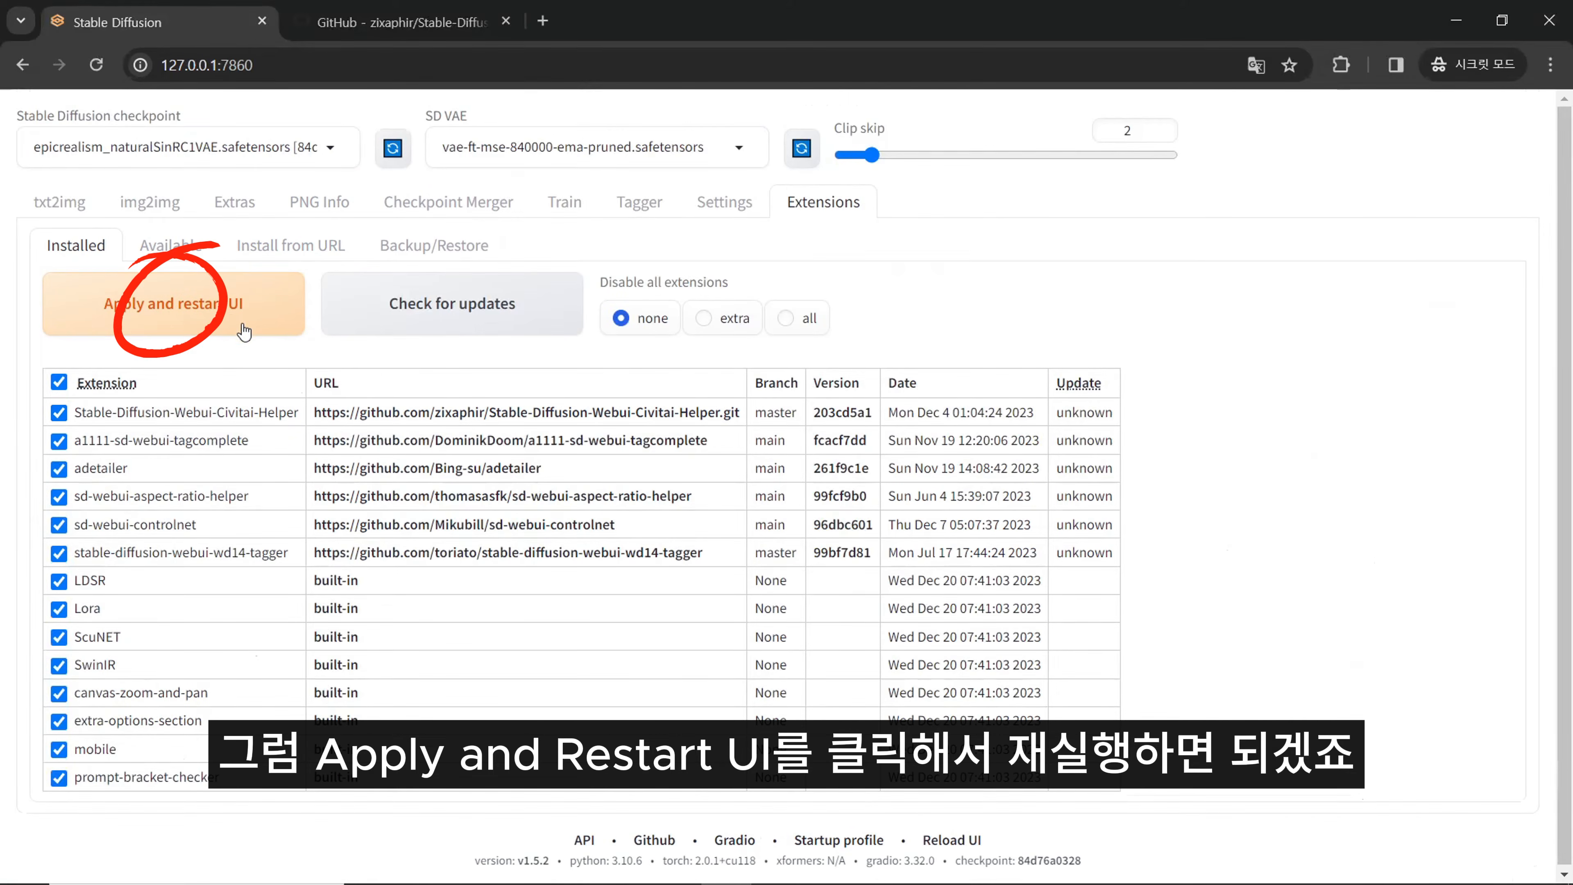
click(190, 315)
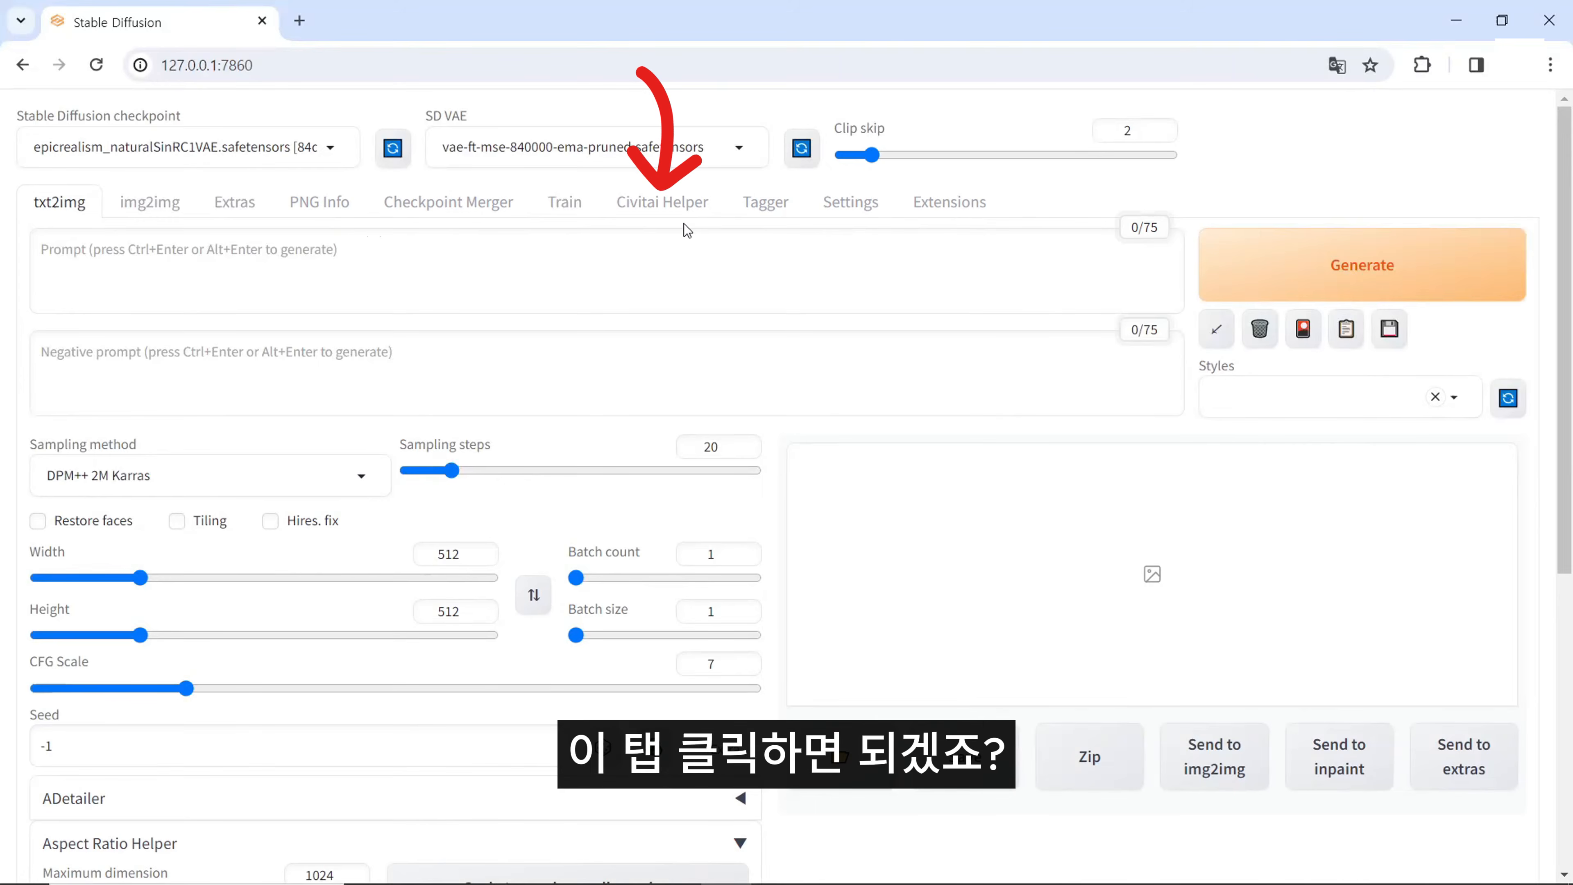
Scan all model types with Civitai Helper, blocking preview images above the Soft NSFW level.
click(681, 208)
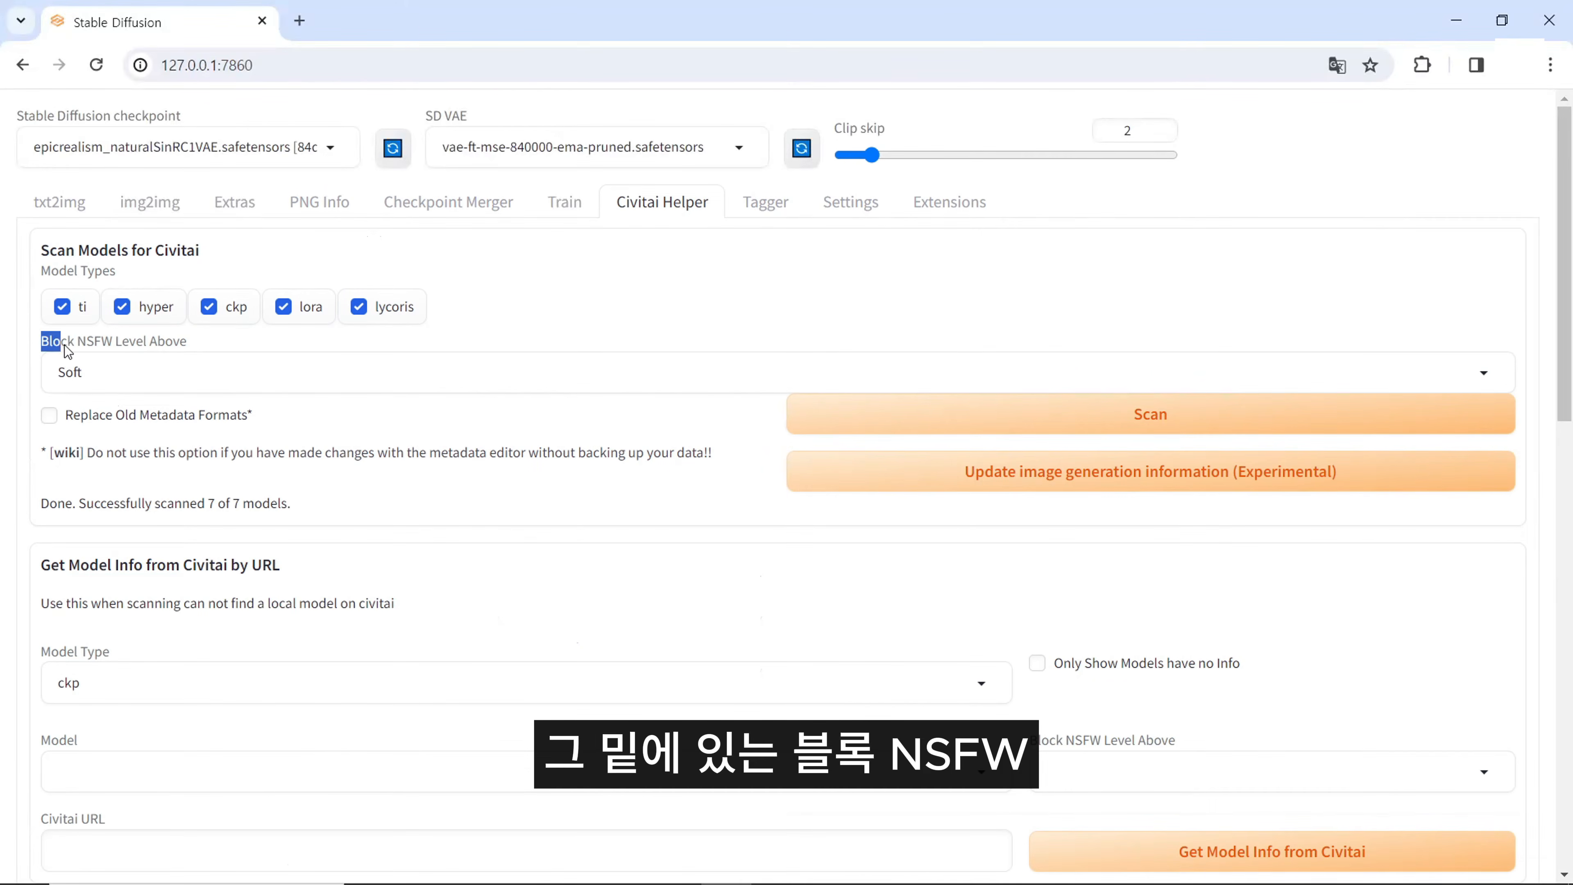
drag(104, 348, 110, 345)
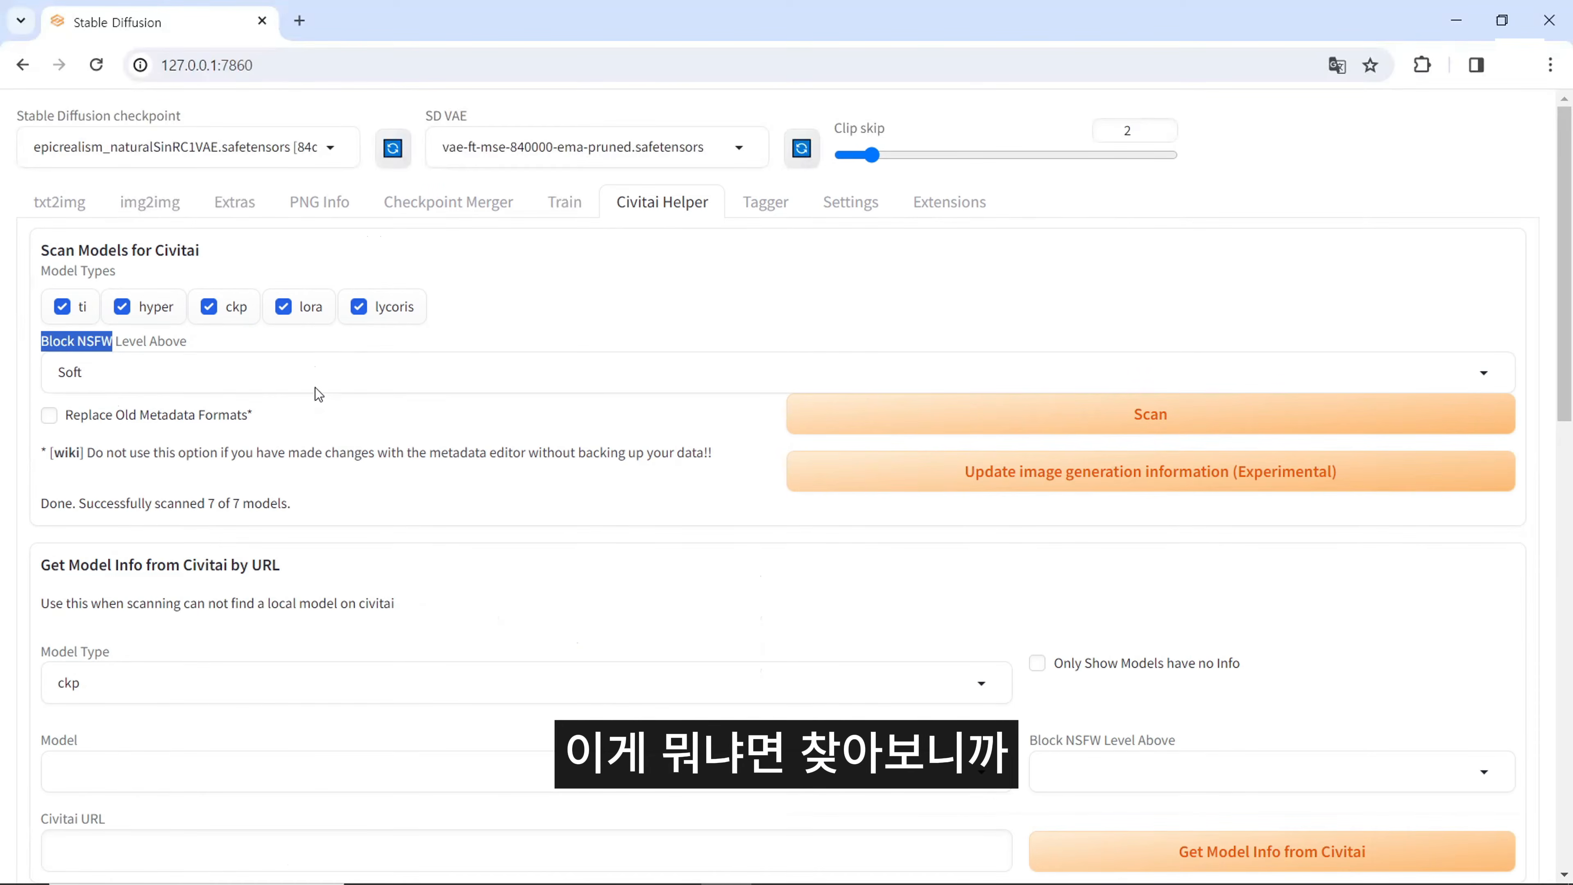
click(322, 373)
click(436, 309)
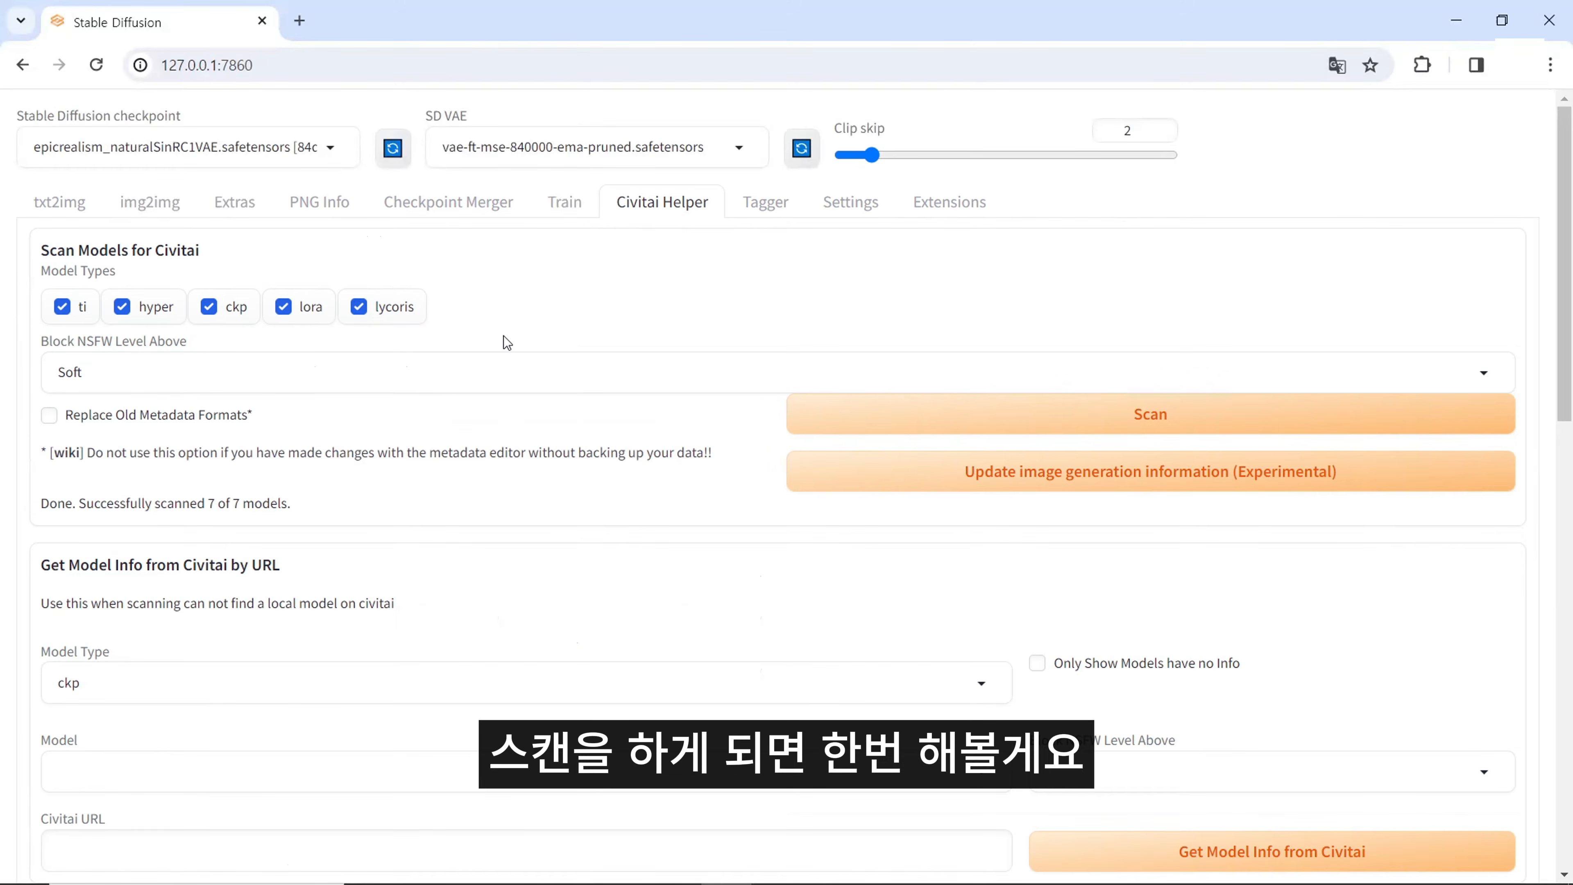
click(946, 400)
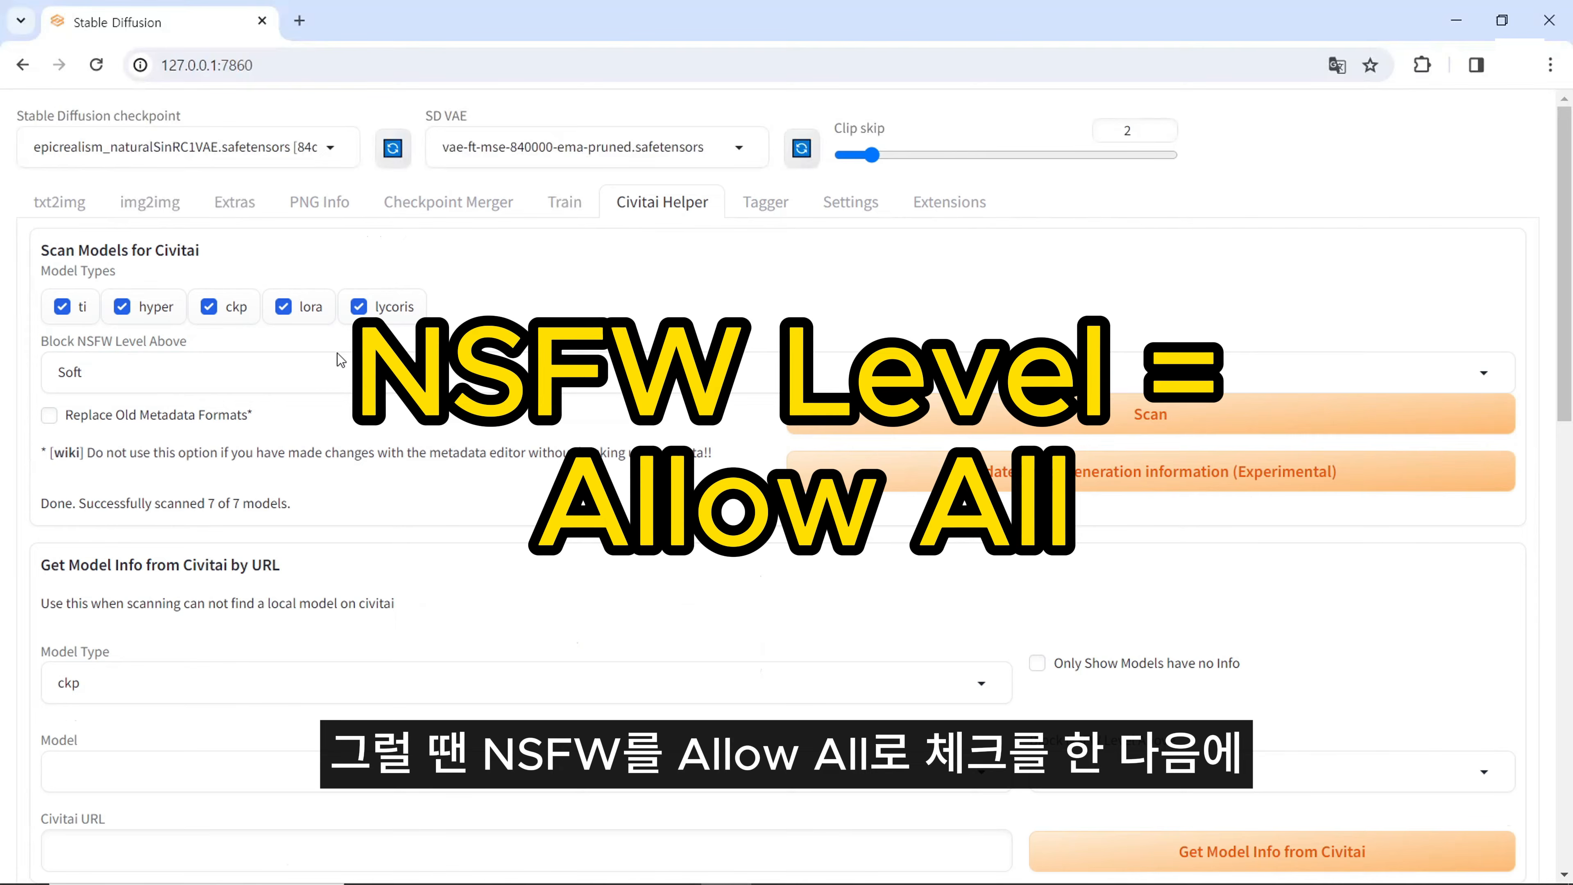
Set the scan's NSFW block level to Allow All and scan the models again.
click(336, 366)
click(391, 472)
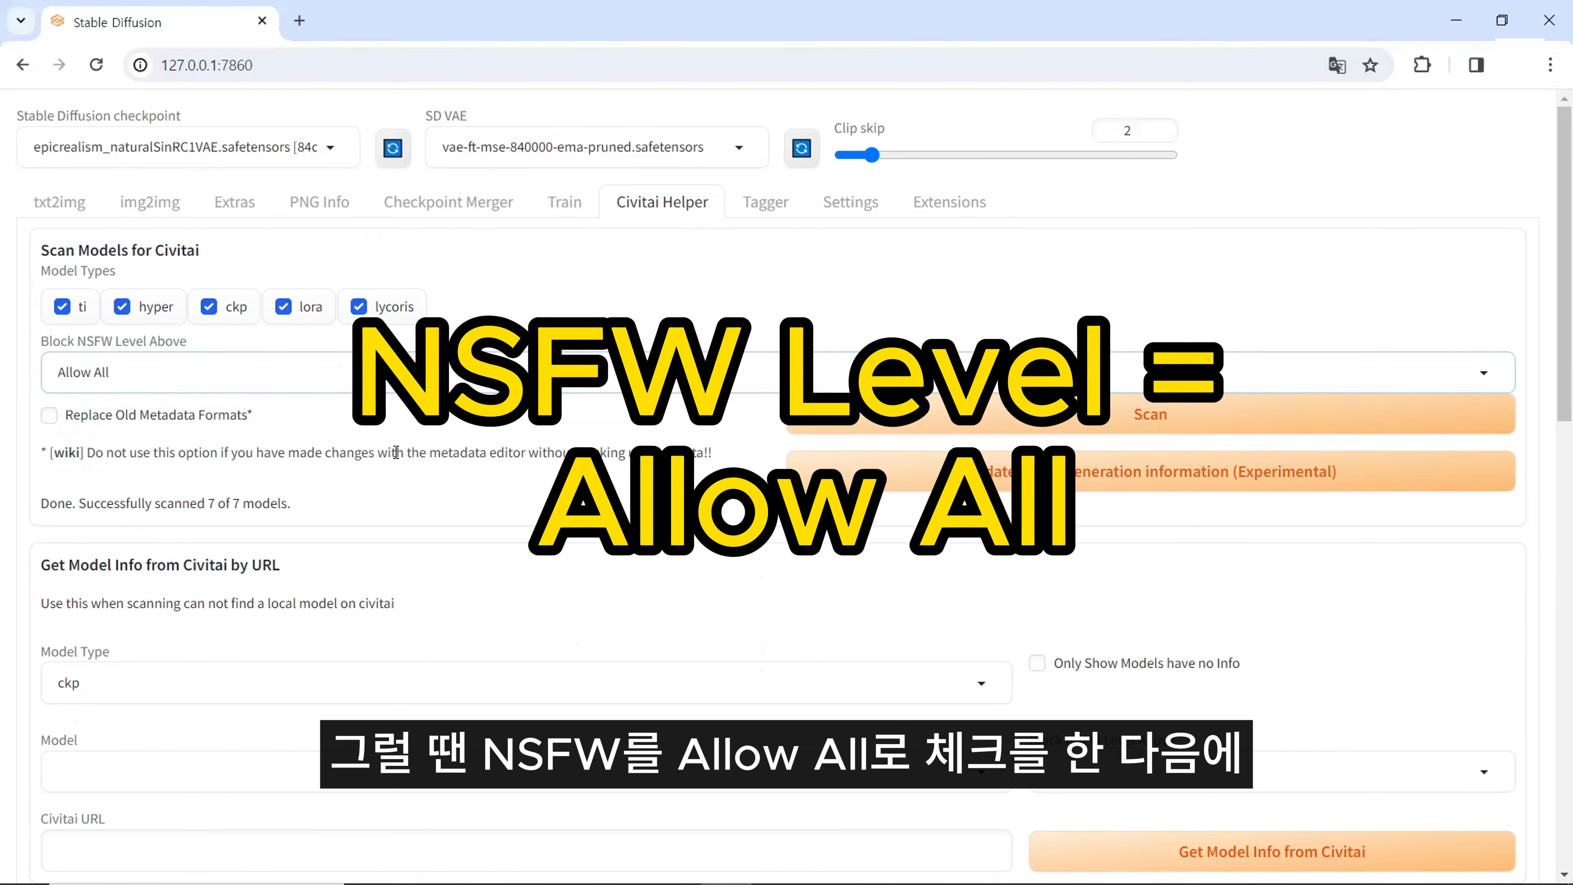
click(954, 414)
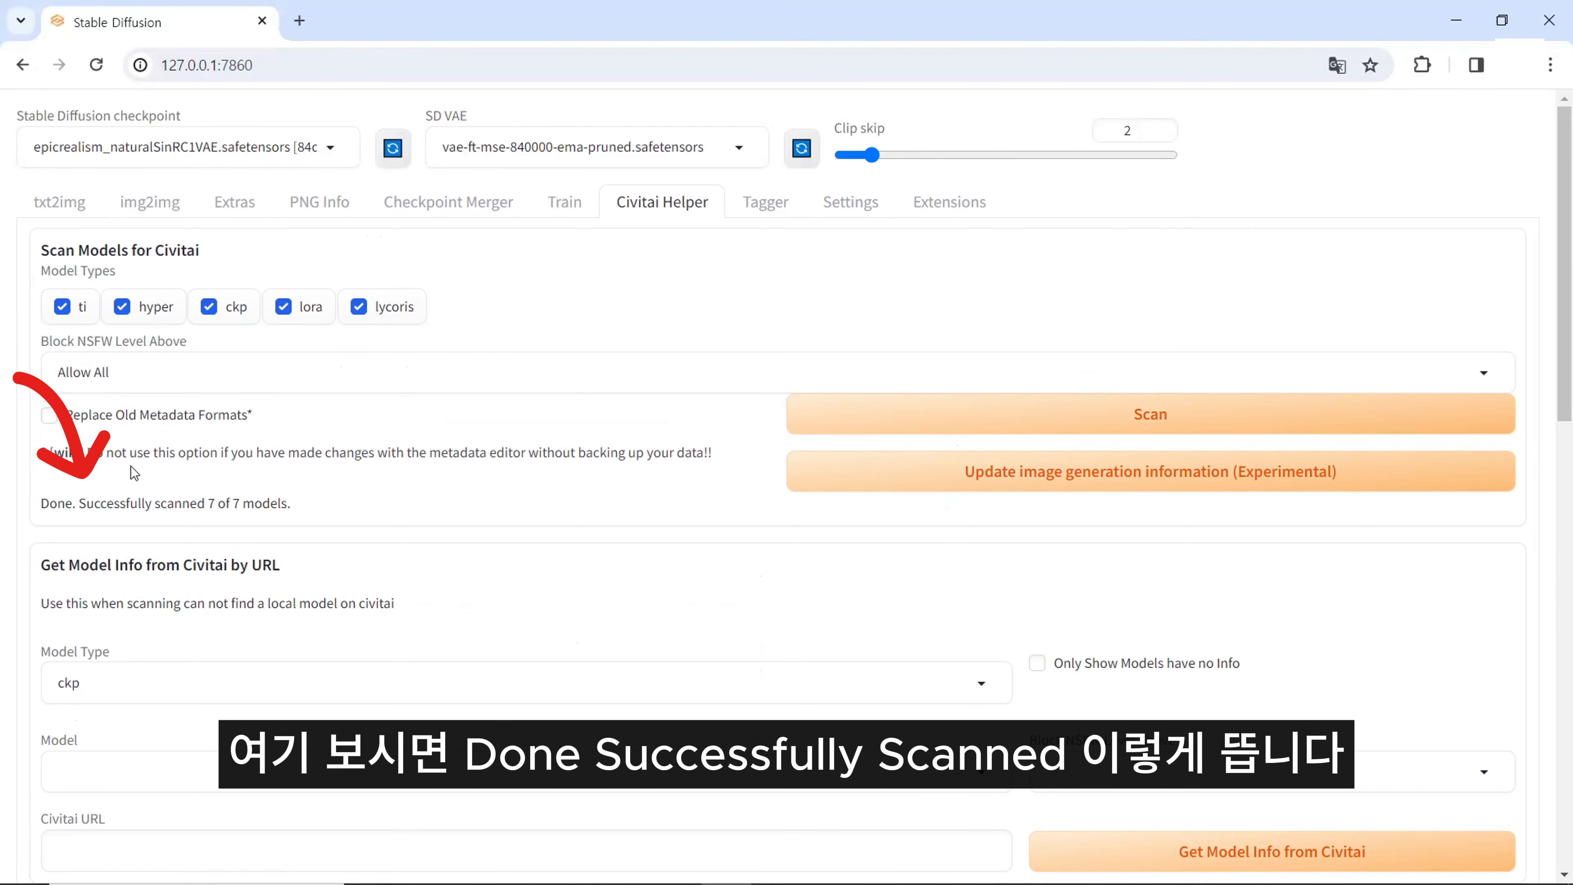
drag(41, 503, 299, 499)
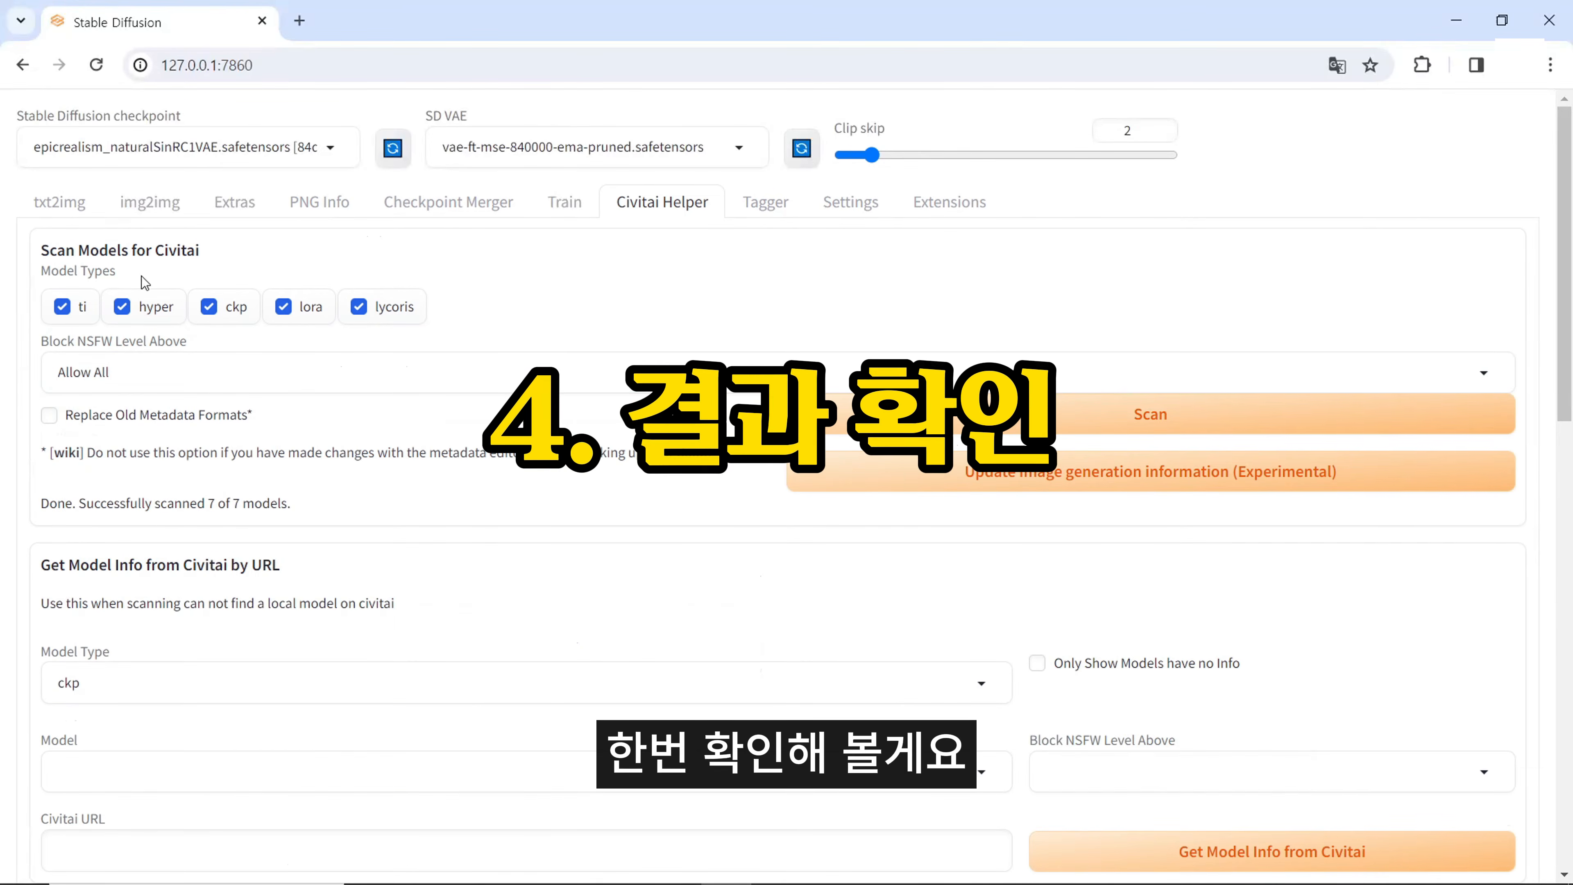
Show the extra network cards in txt2img and refresh them from the Textual Inversion set.
click(59, 202)
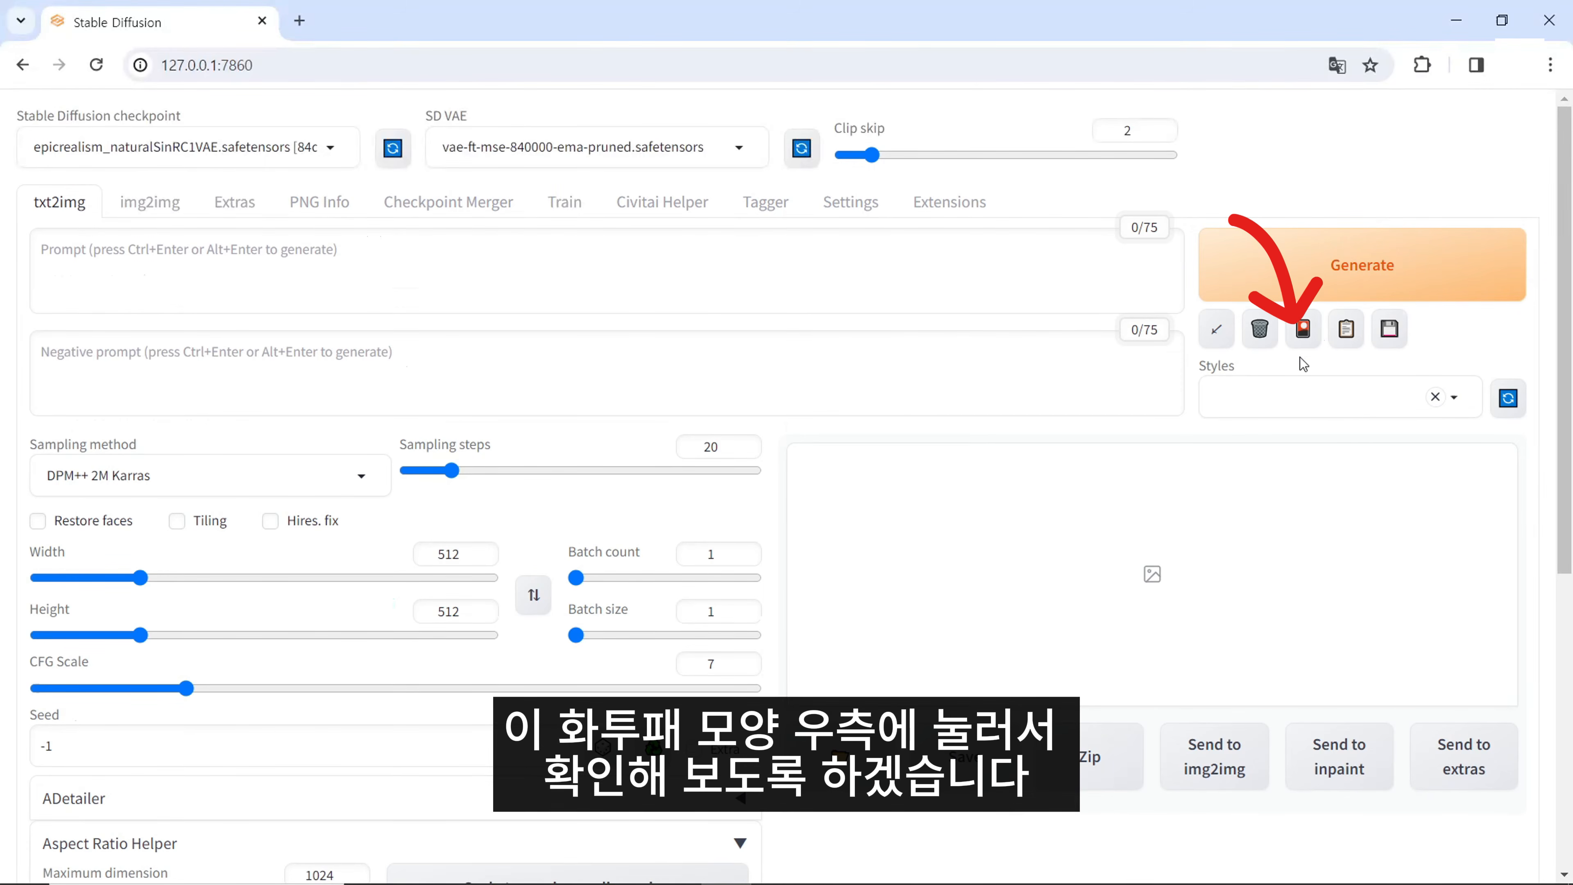
click(1307, 338)
click(369, 474)
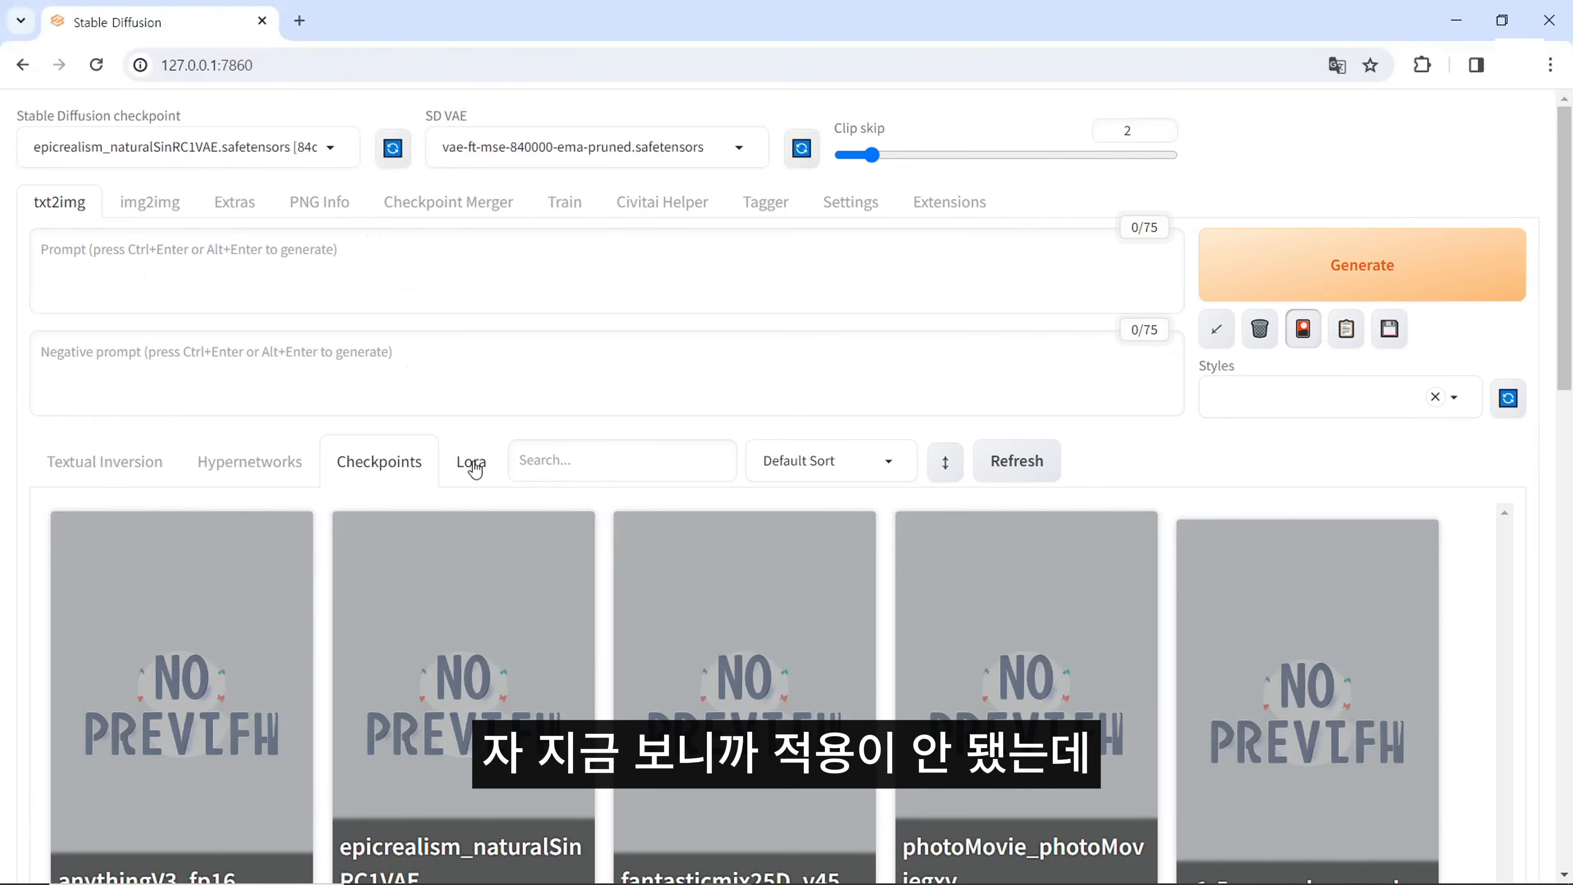
click(470, 464)
click(167, 465)
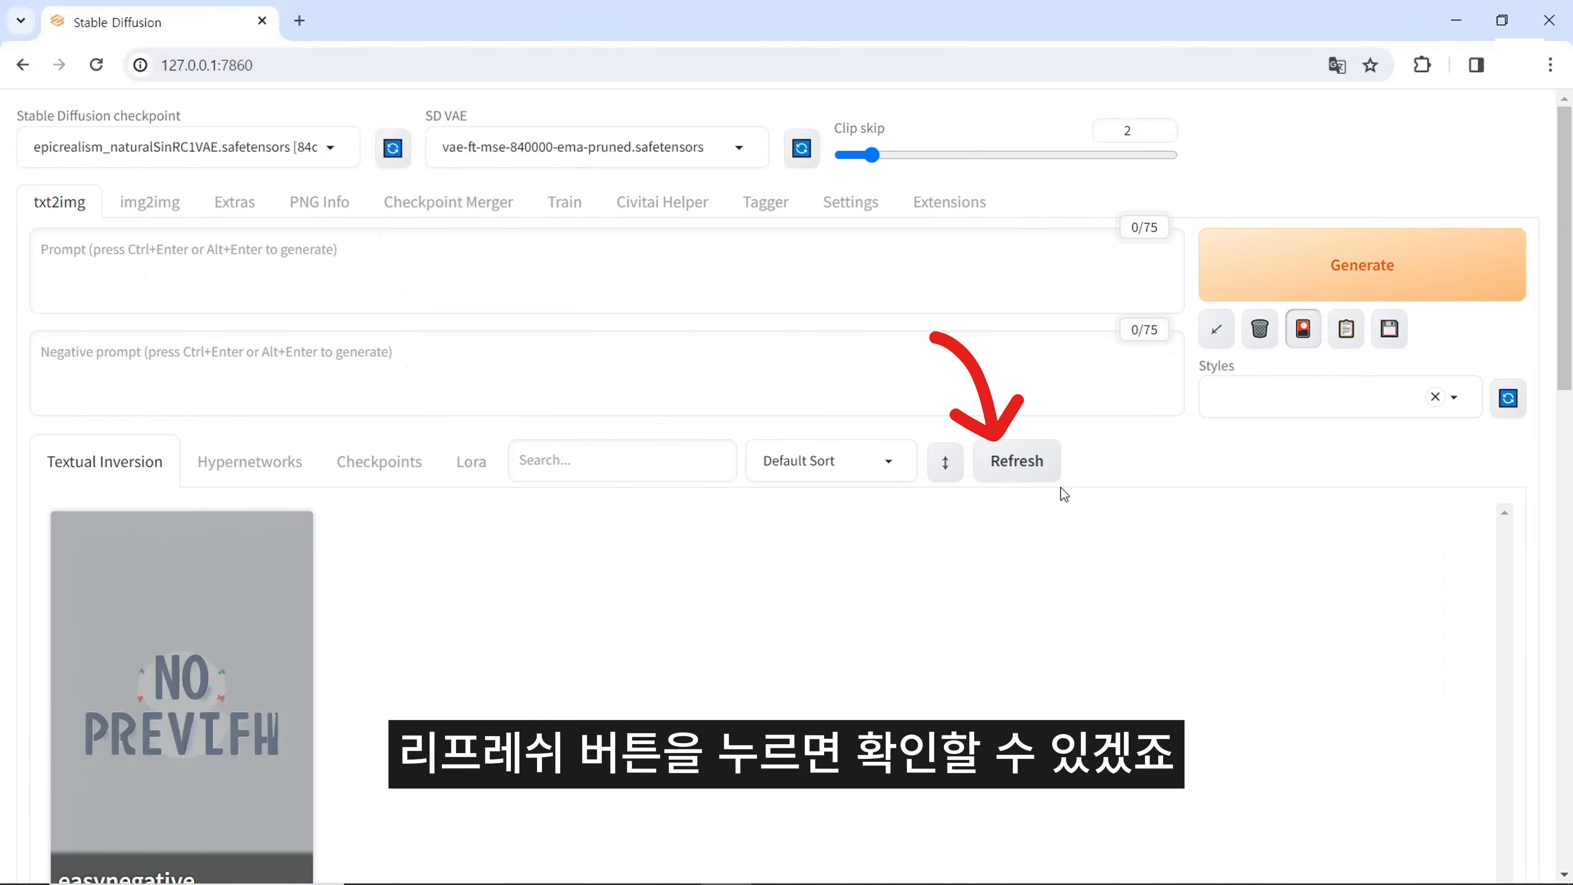
click(1016, 473)
Check the refreshed thumbnails of the textual inversion, checkpoint and Lora cards.
scroll(988, 611, down, 2)
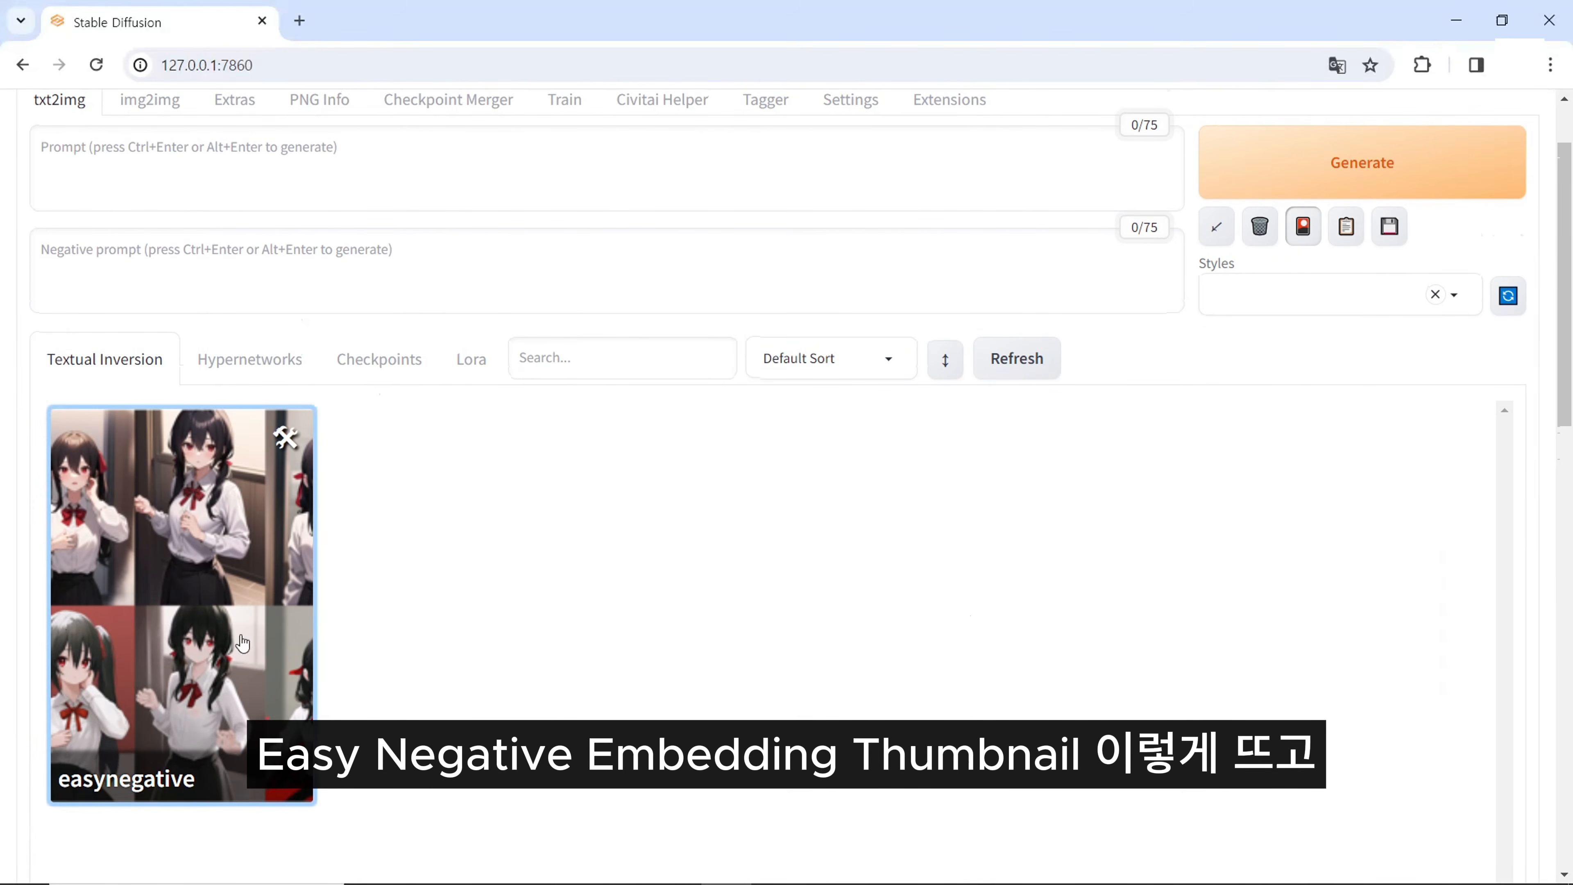
click(379, 359)
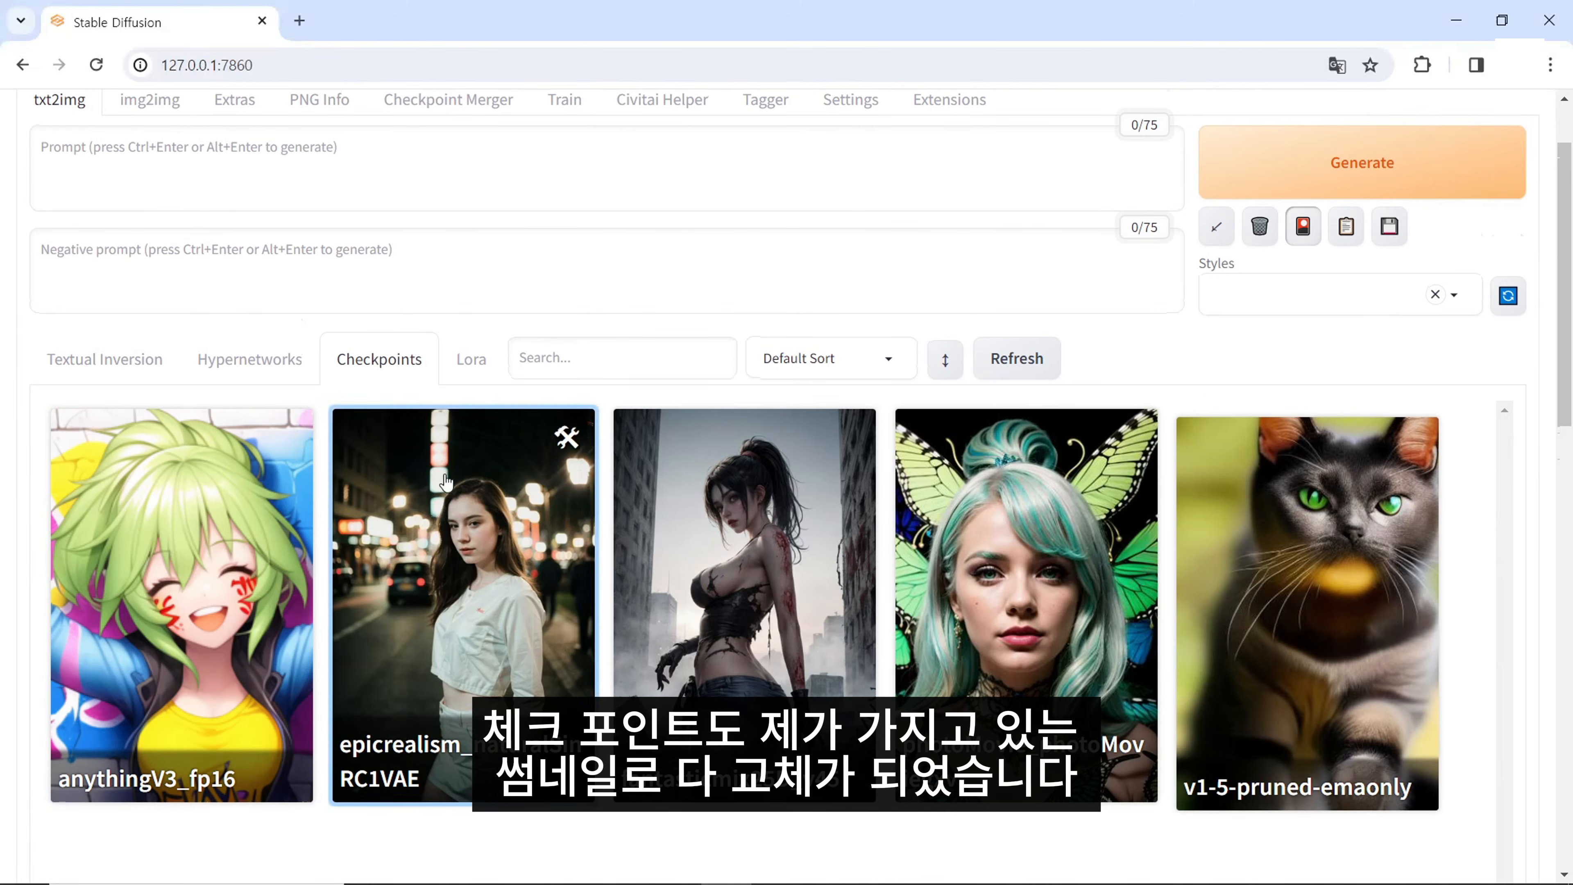
scroll(1292, 579, up, 1)
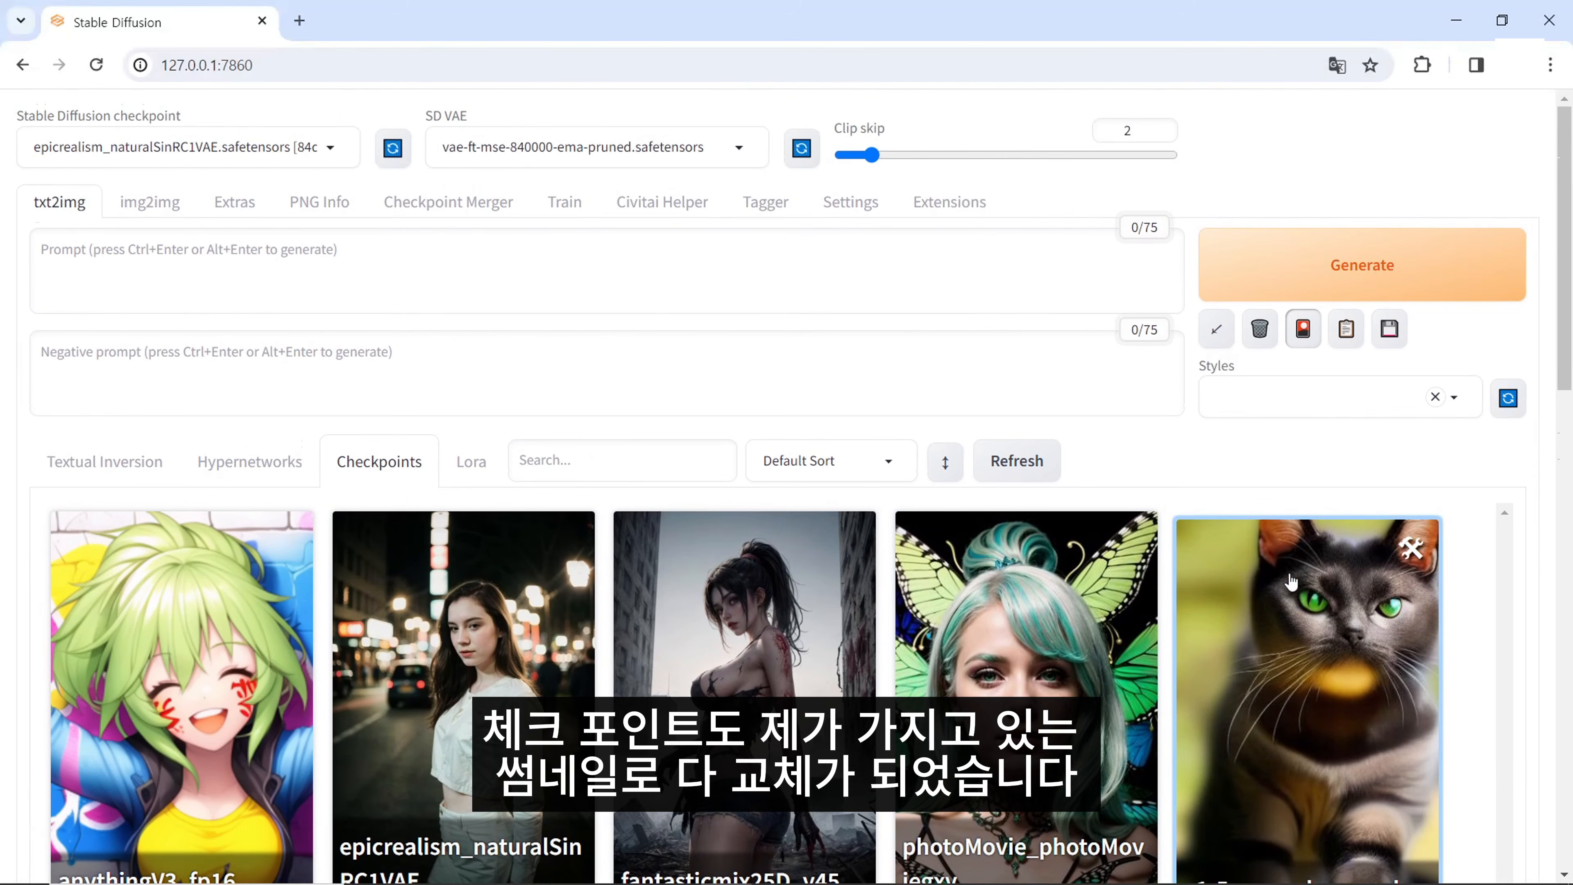
scroll(1291, 577, down, 1)
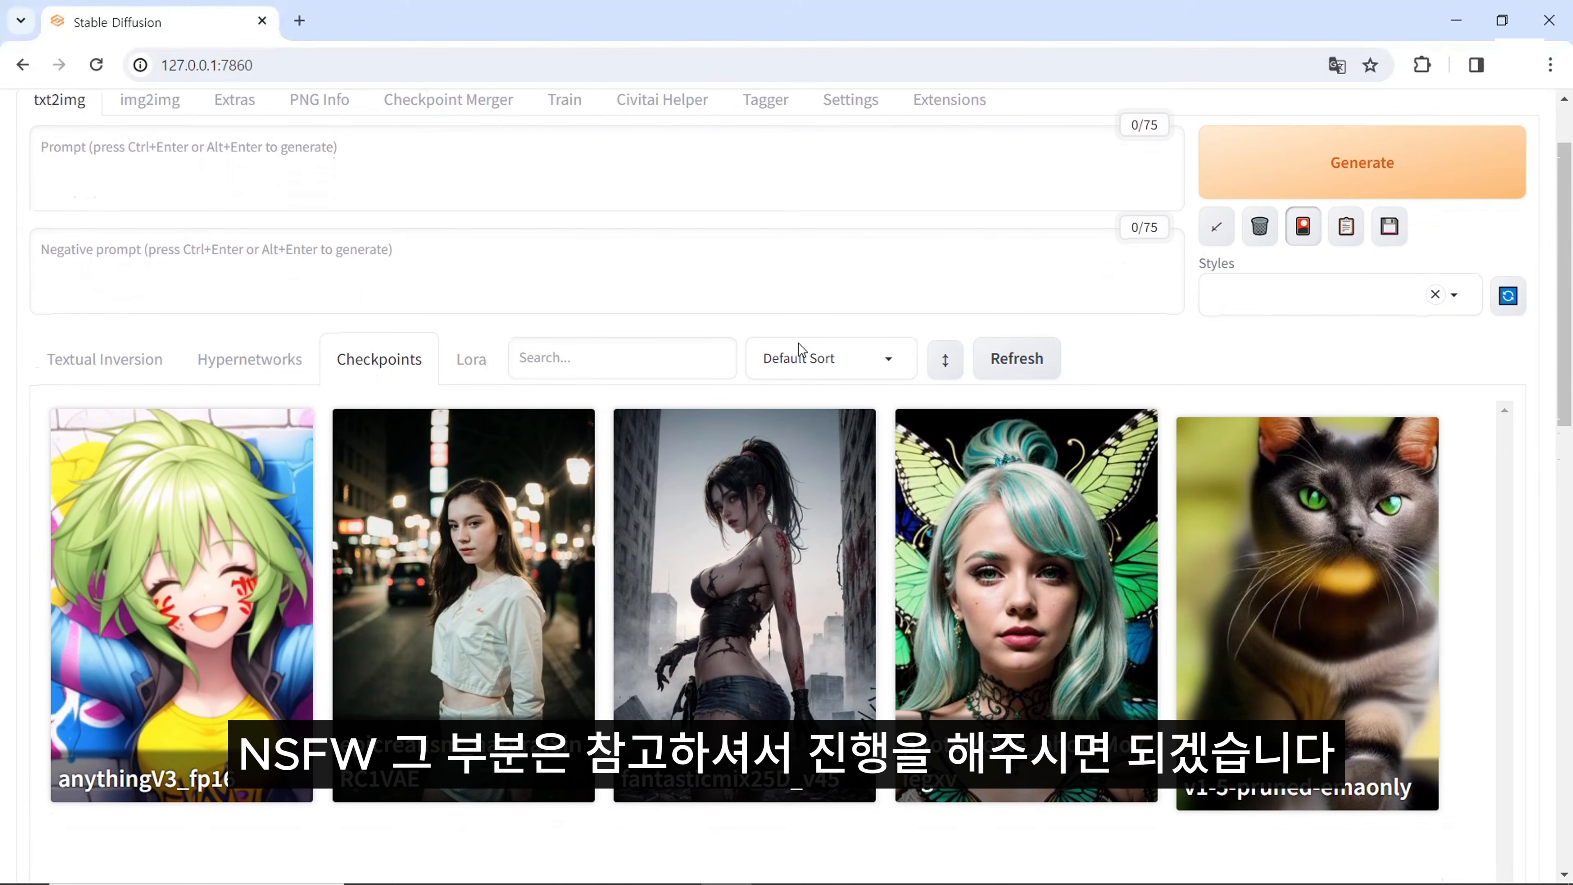
click(469, 361)
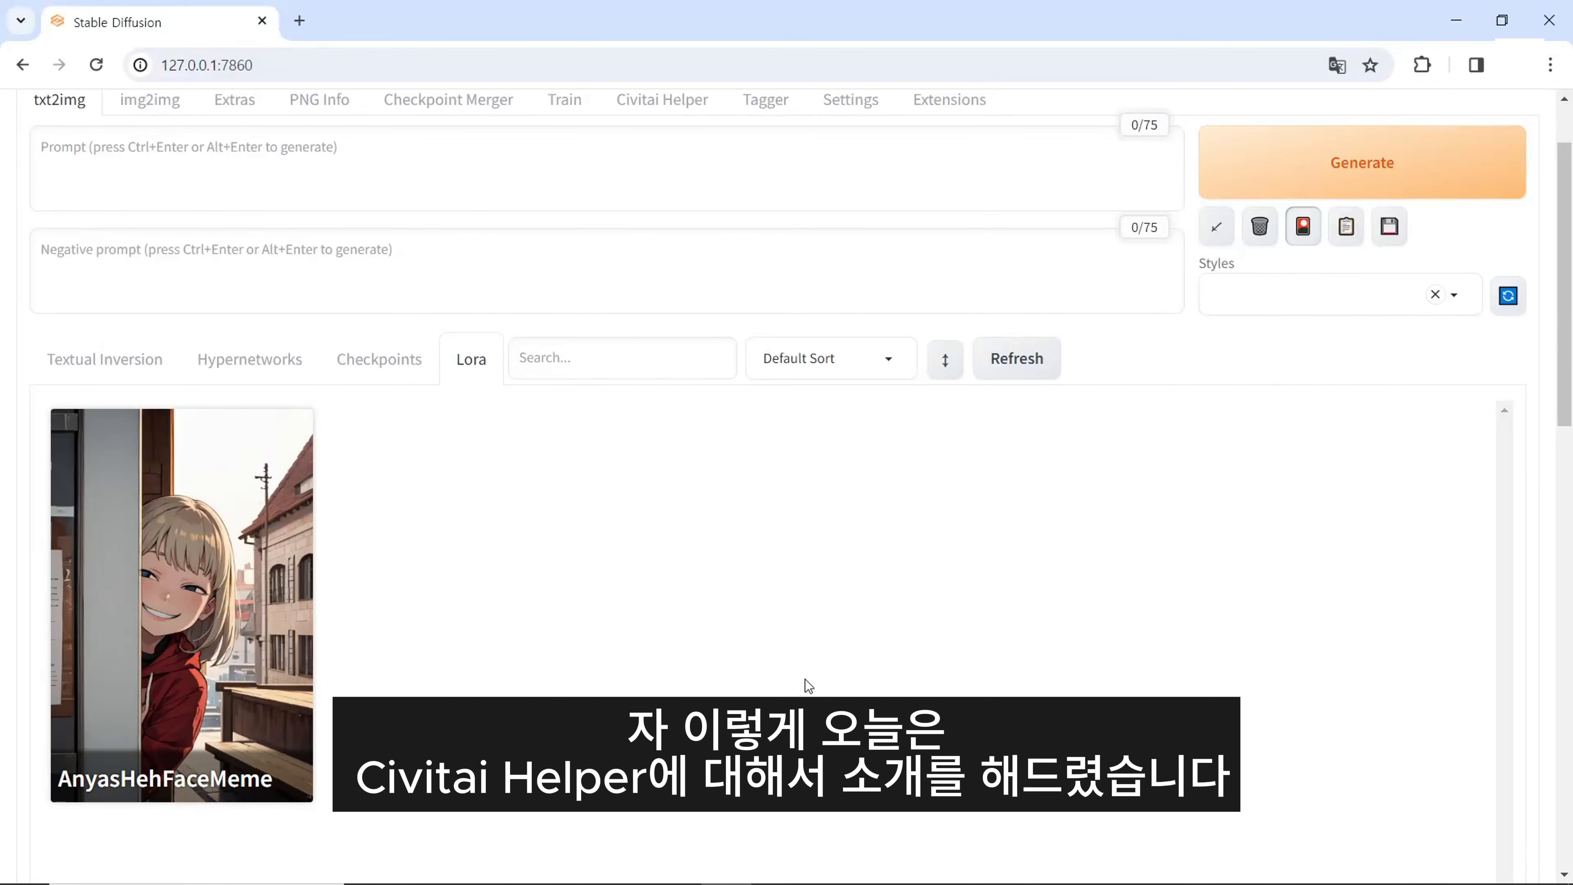
scroll(805, 679, down, 1)
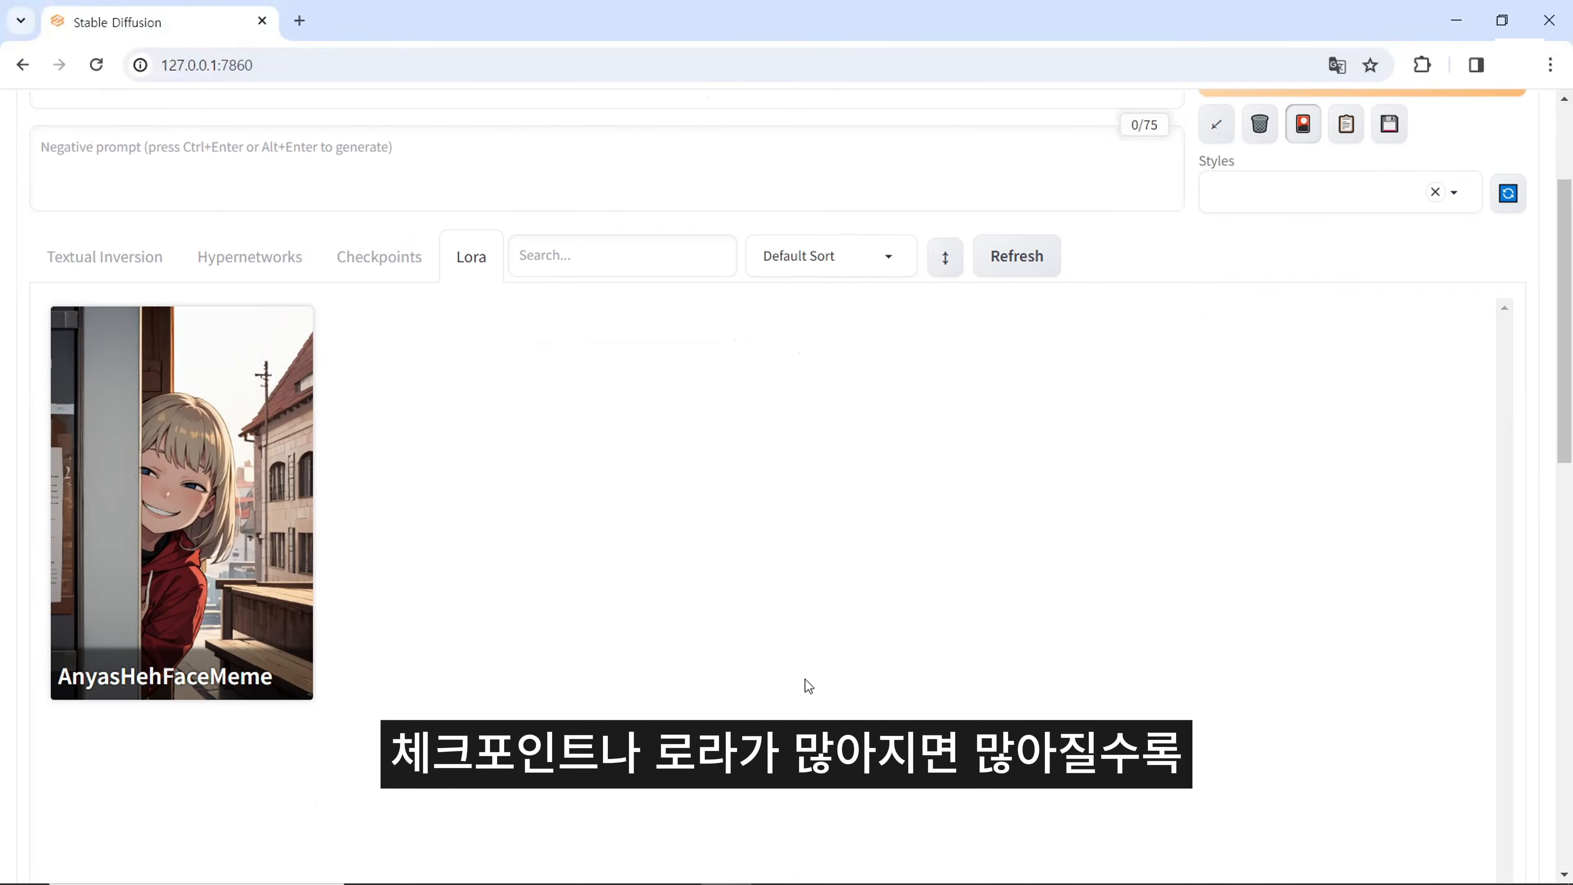